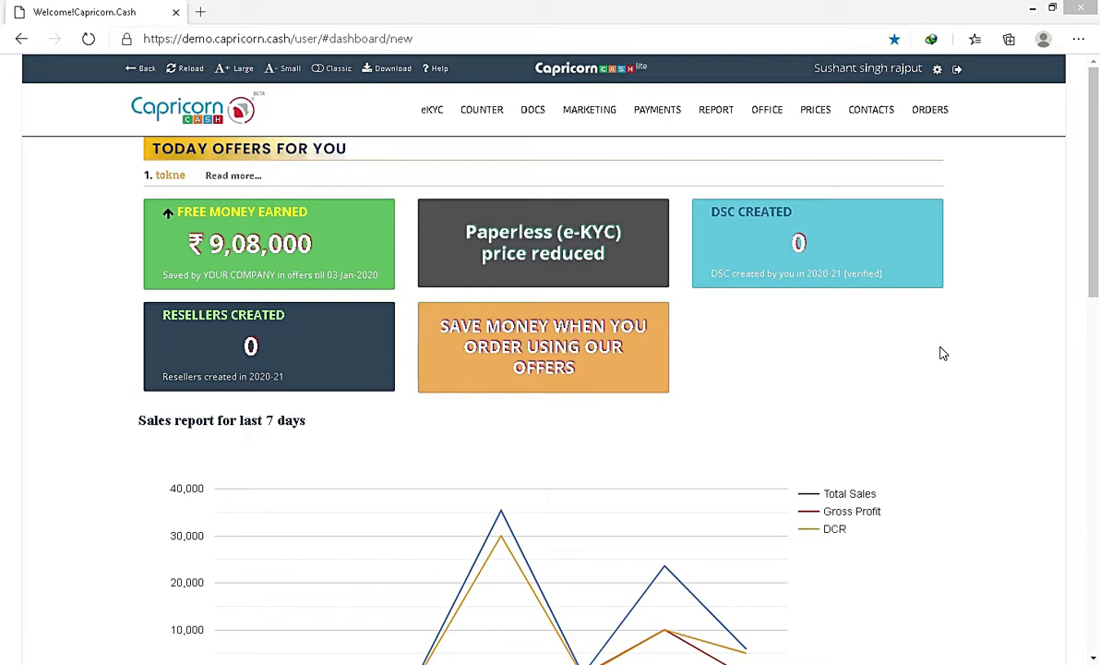
Step: Start a new order and choose Organization, Class - 2, Sign and 2 Year to list matching products
{"action": "left_click", "coordinate": [482, 118]}
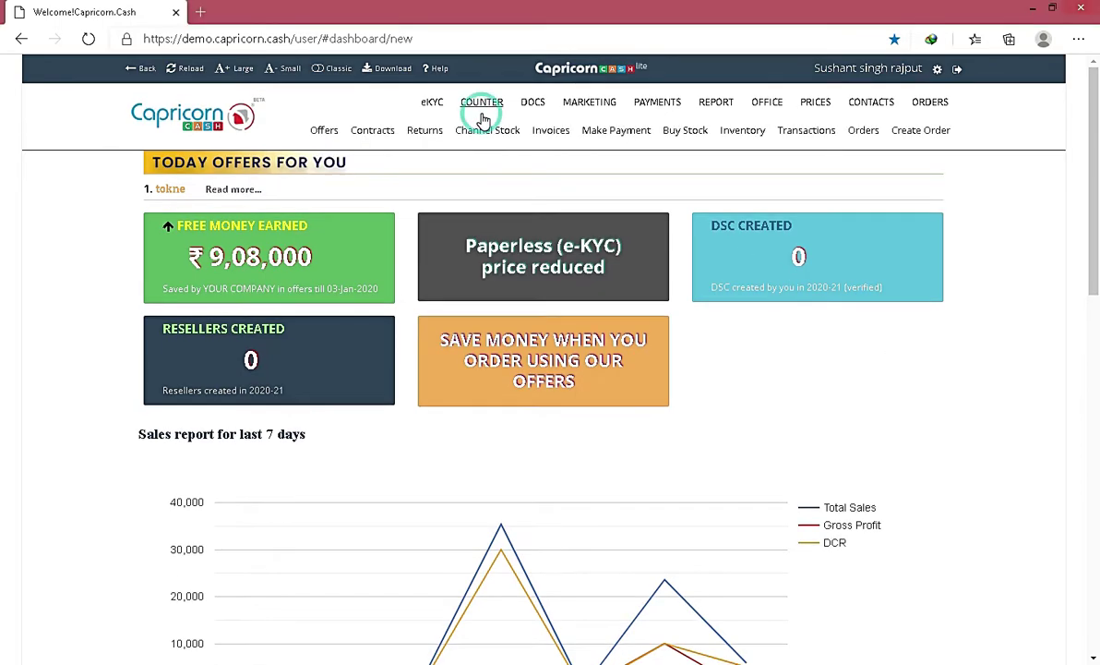
{"action": "left_click", "coordinate": [920, 134]}
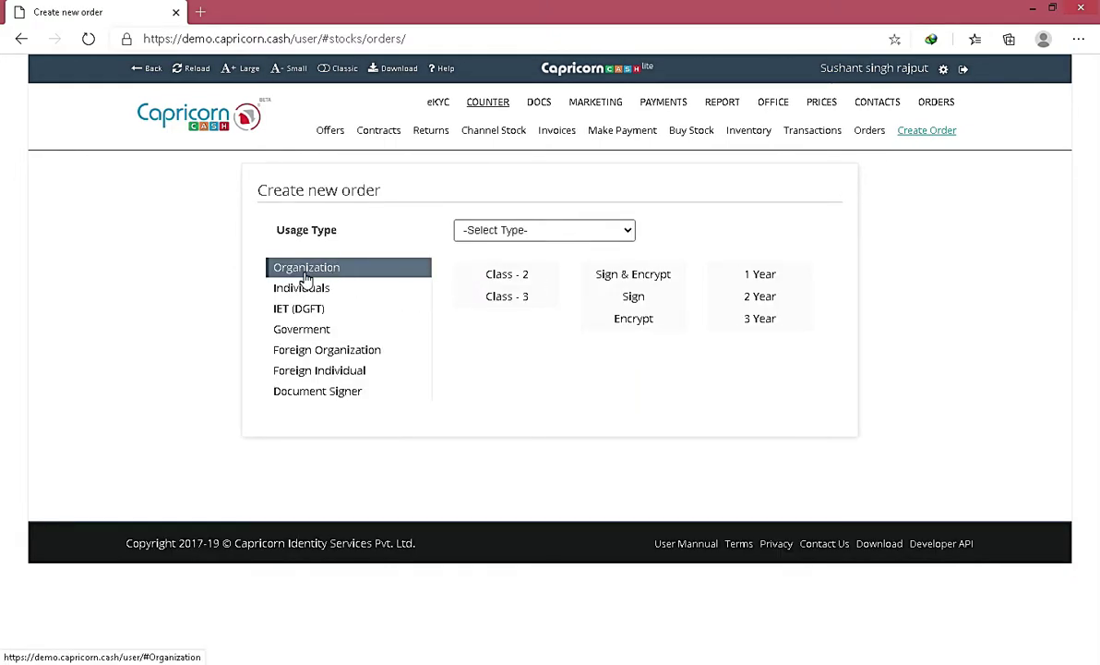
{"action": "left_click", "coordinate": [363, 269]}
{"action": "left_click", "coordinate": [505, 274]}
{"action": "left_click", "coordinate": [633, 296]}
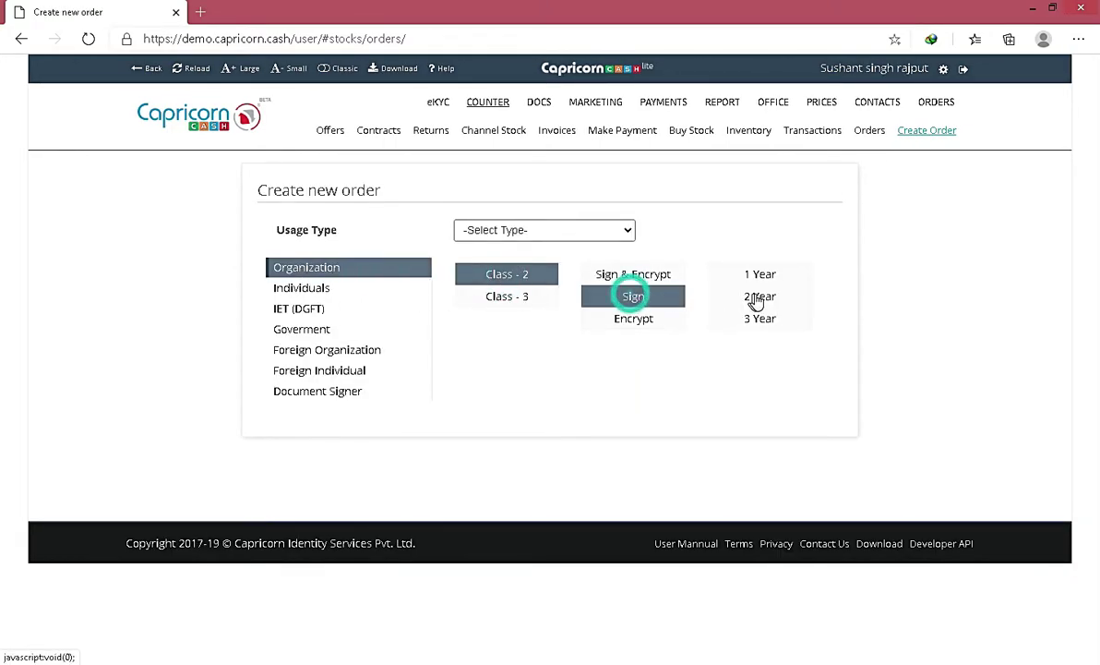
{"action": "left_click", "coordinate": [755, 295]}
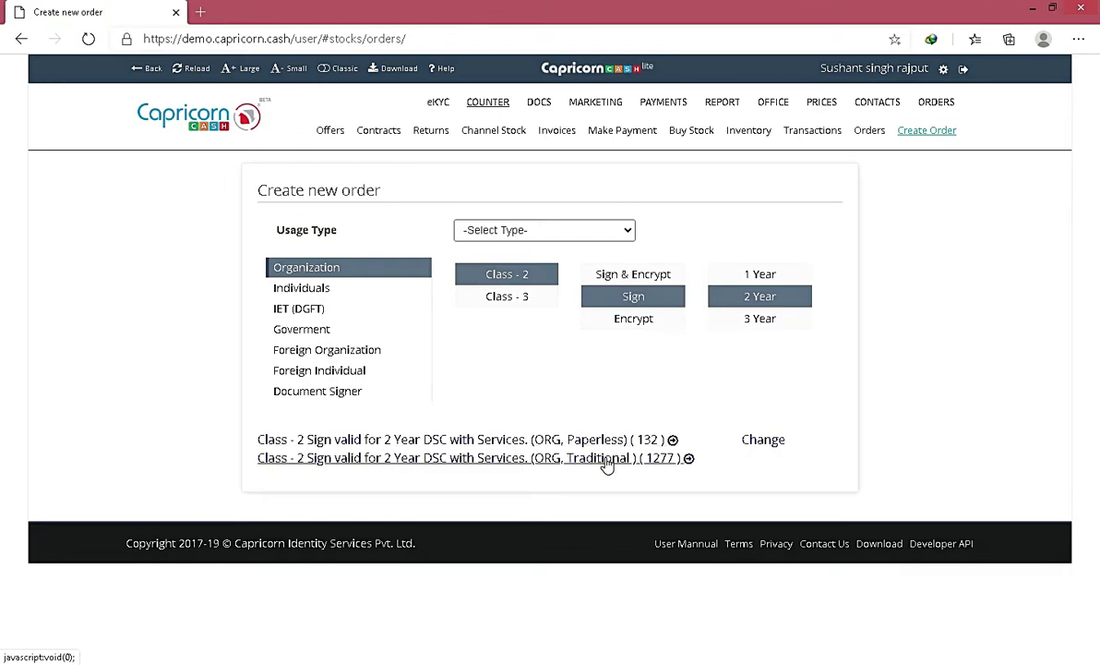
Step: Open the Class - 2 Sign 2 Year (ORG, Paperless) product form and highlight the Authorized Signatory and Employee types
{"action": "left_click", "coordinate": [608, 441]}
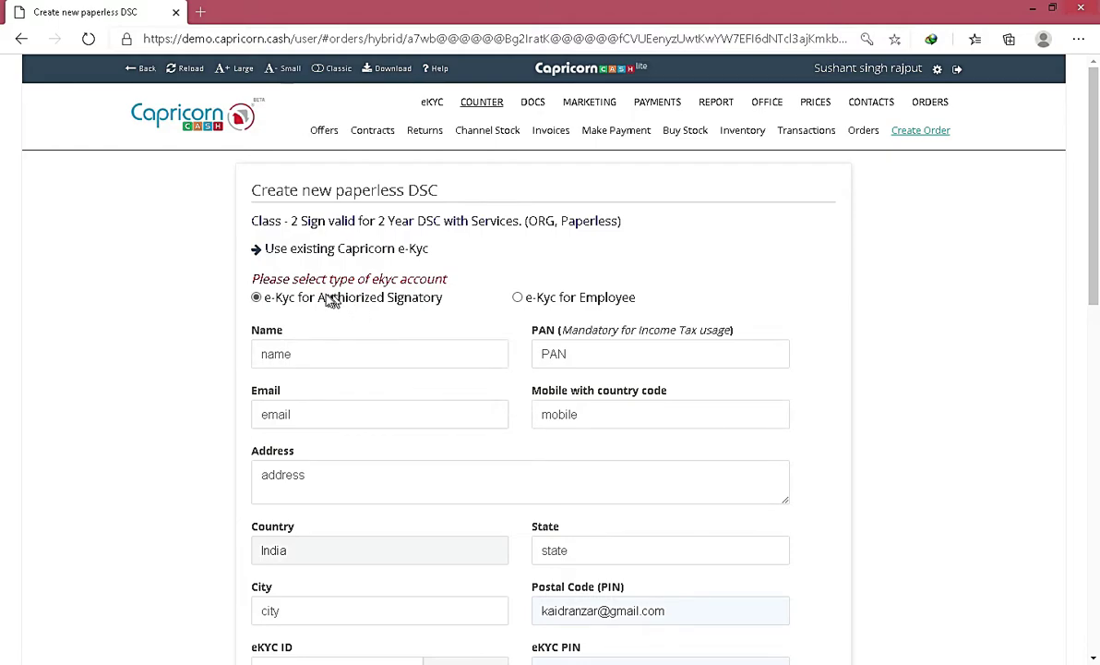
{"action": "left_click_drag", "start_coordinate": [320, 305], "coordinate": [467, 307]}
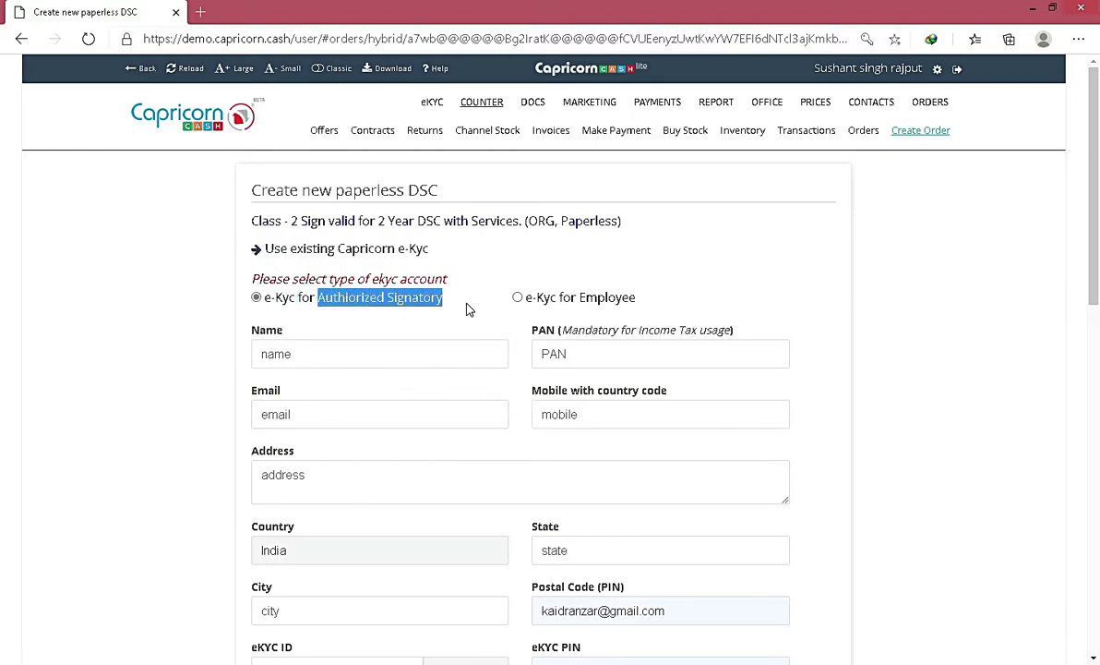
{"action": "left_click_drag", "start_coordinate": [581, 300], "coordinate": [645, 302]}
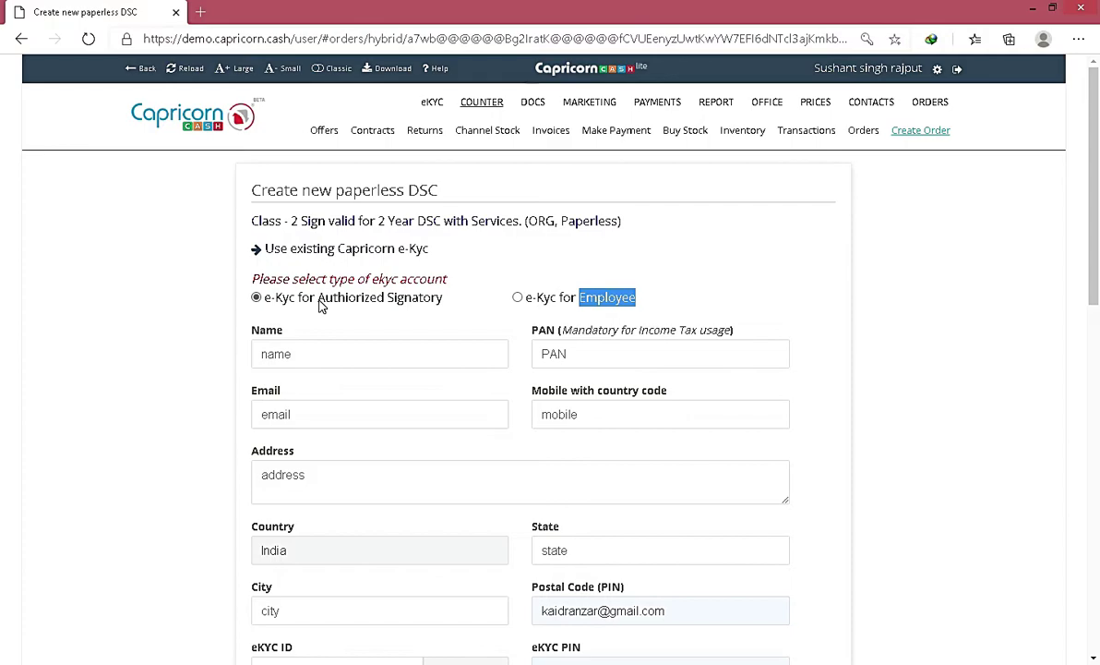
{"action": "left_click_drag", "start_coordinate": [320, 306], "coordinate": [450, 307]}
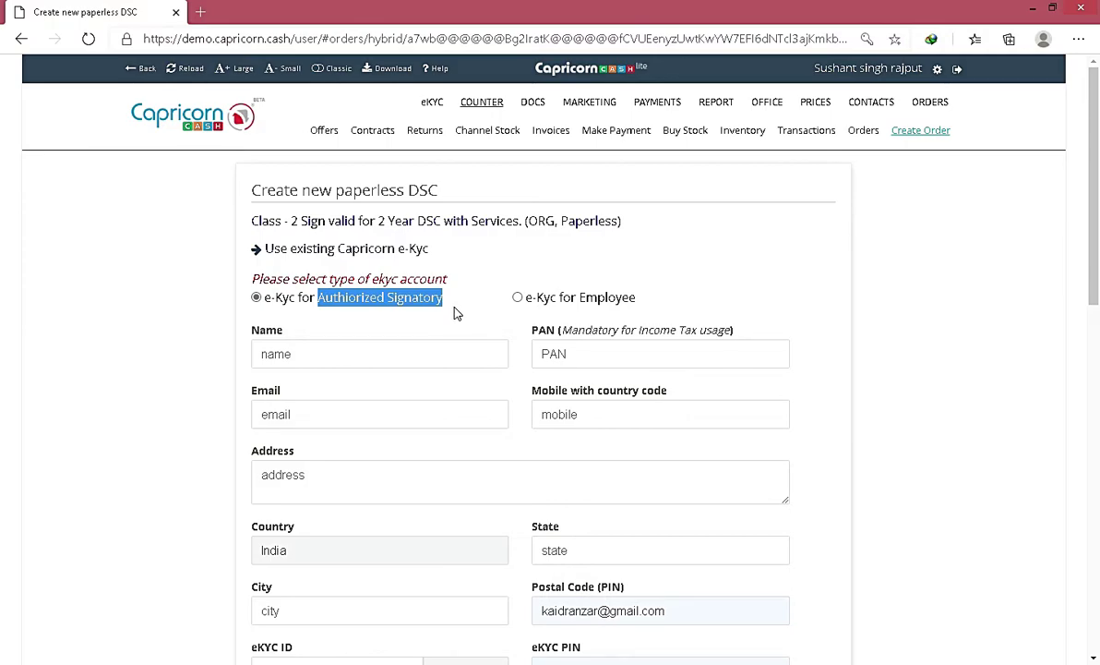
Step: Scroll down the paperless DSC form through the applicant detail fields
{"action": "scroll", "coordinate": [454, 313], "scroll_direction": "down", "scroll_amount": 1}
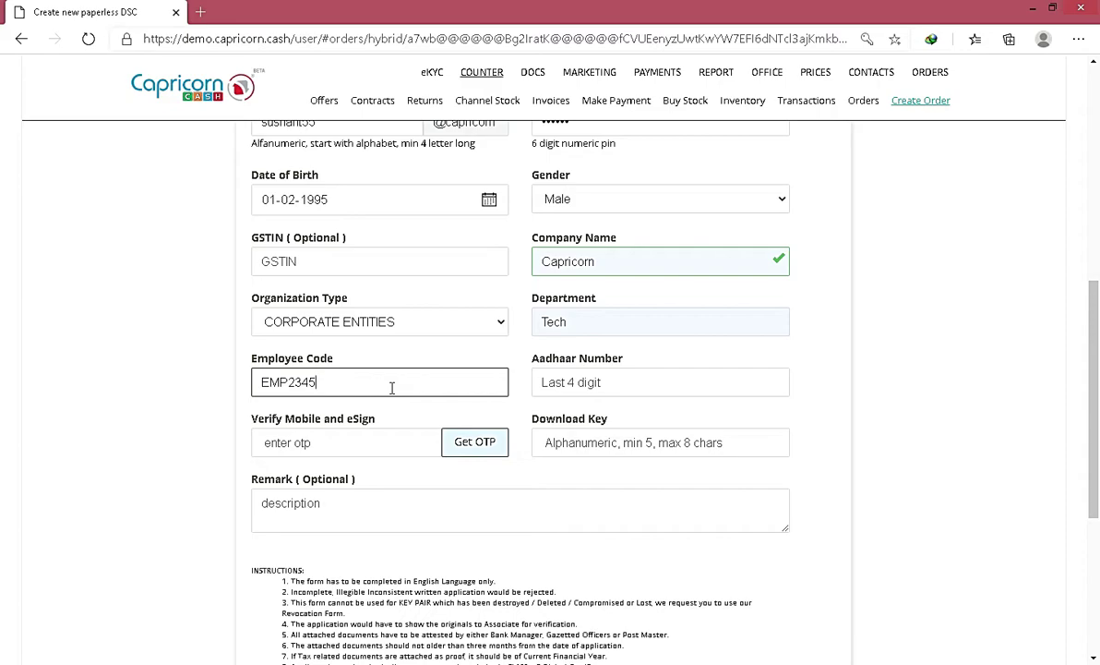
Step: Send a one-time code to the applicant's mobile and enter the received OTP
{"action": "key", "text": "Tab"}
{"action": "left_click", "coordinate": [466, 450]}
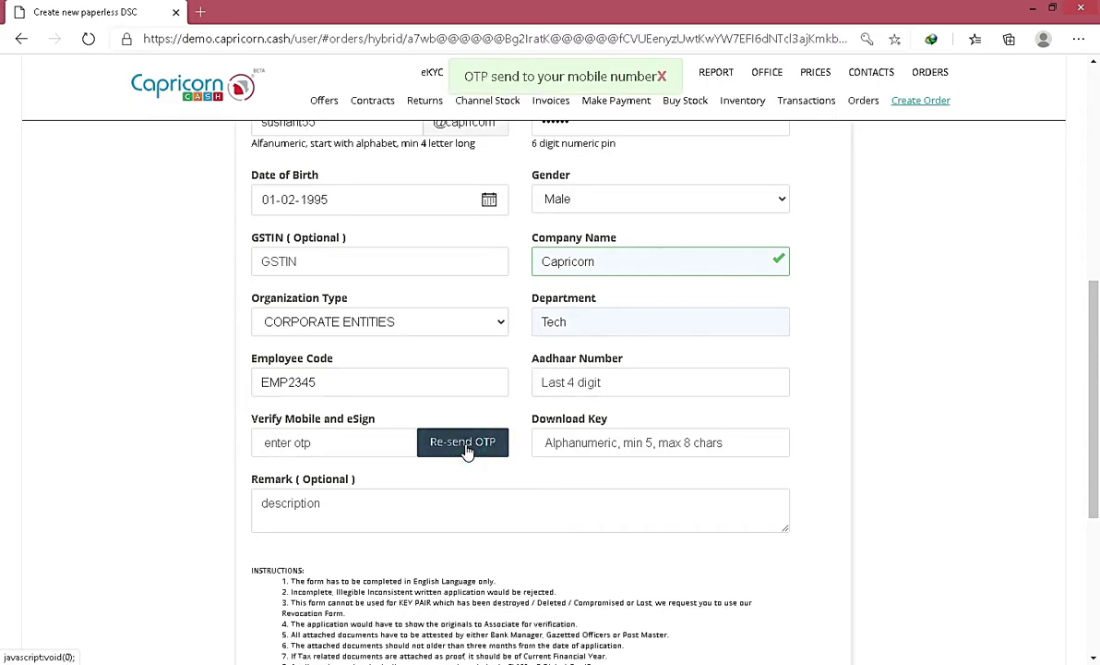
{"action": "left_click", "coordinate": [362, 451]}
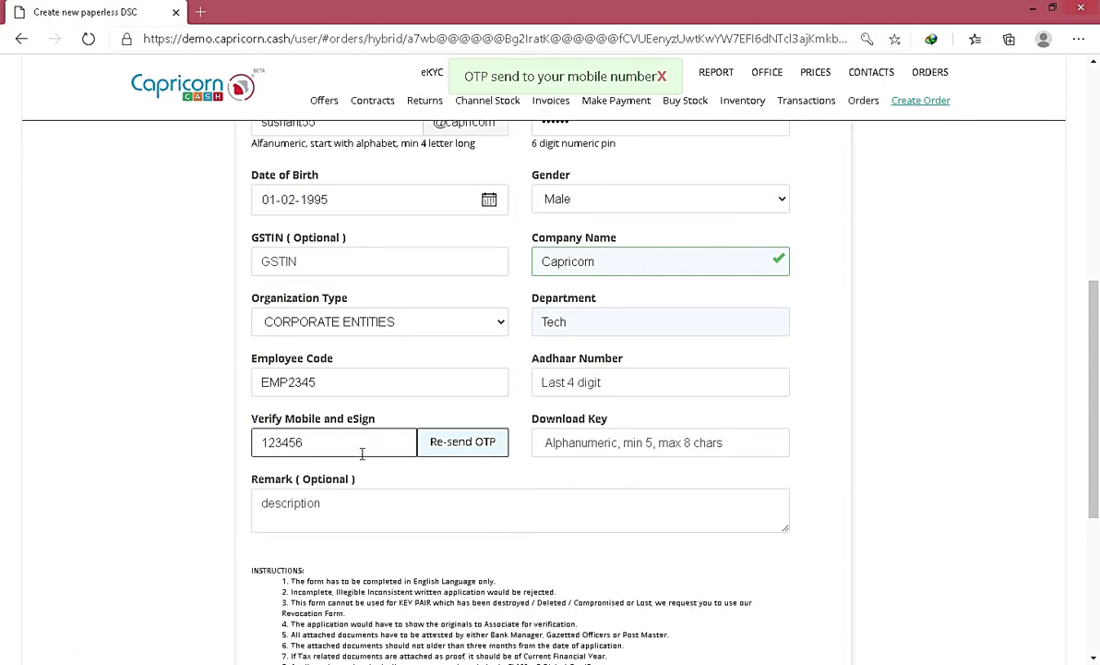
Step: Set a download key and submit the order as a Stock Sale
{"action": "left_click", "coordinate": [658, 444]}
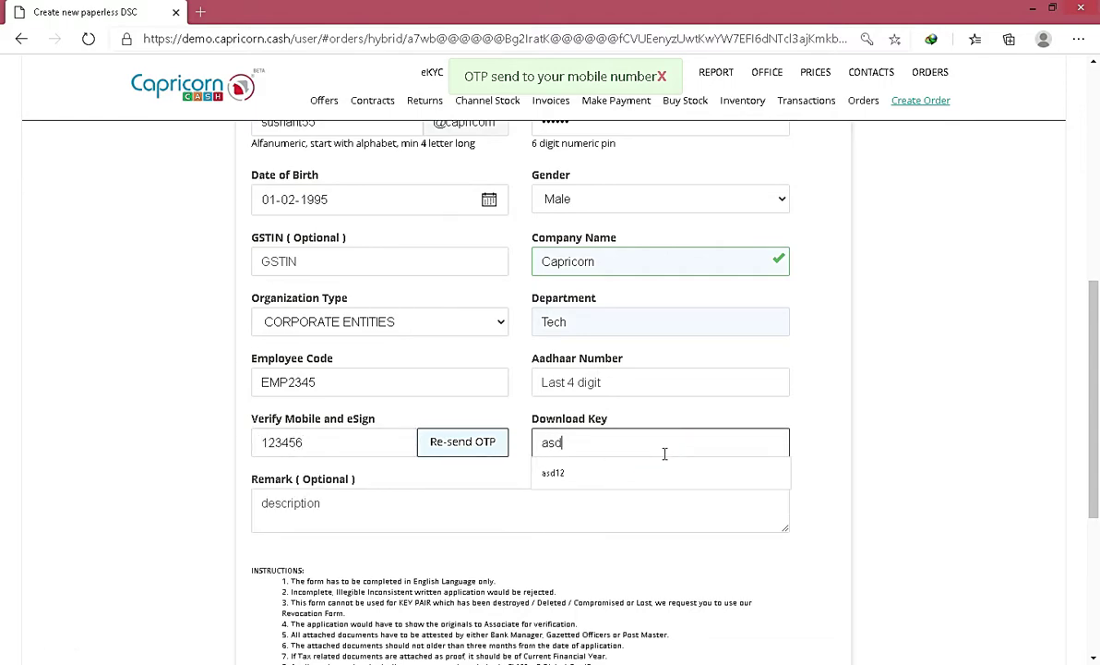
{"action": "scroll", "coordinate": [769, 489], "scroll_direction": "down", "scroll_amount": 4}
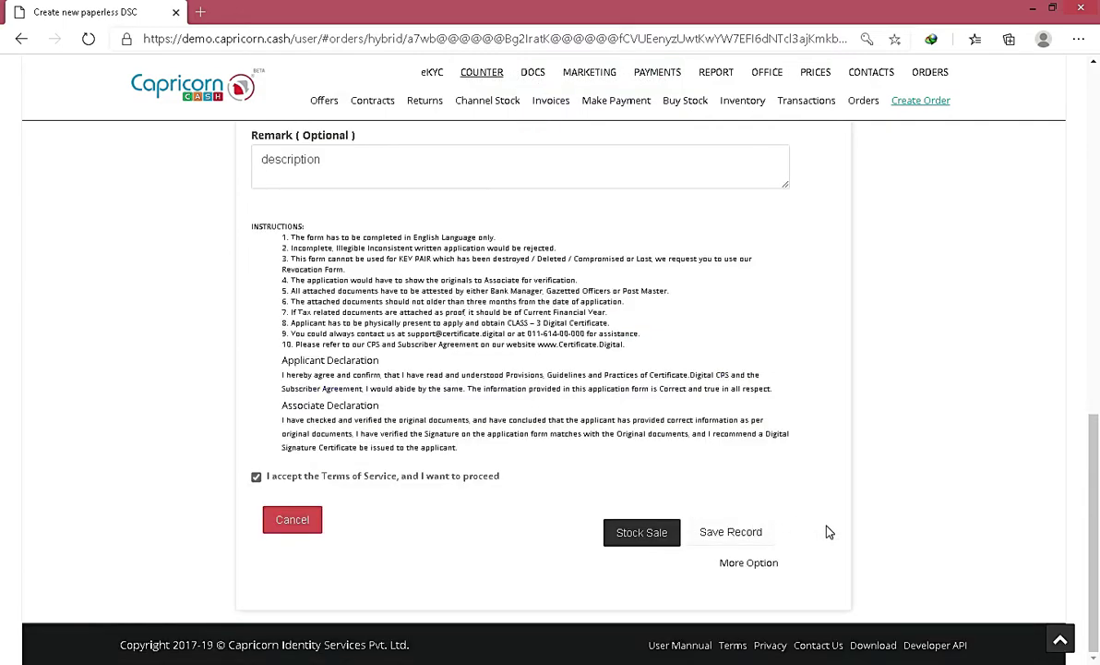
{"action": "left_click", "coordinate": [628, 537]}
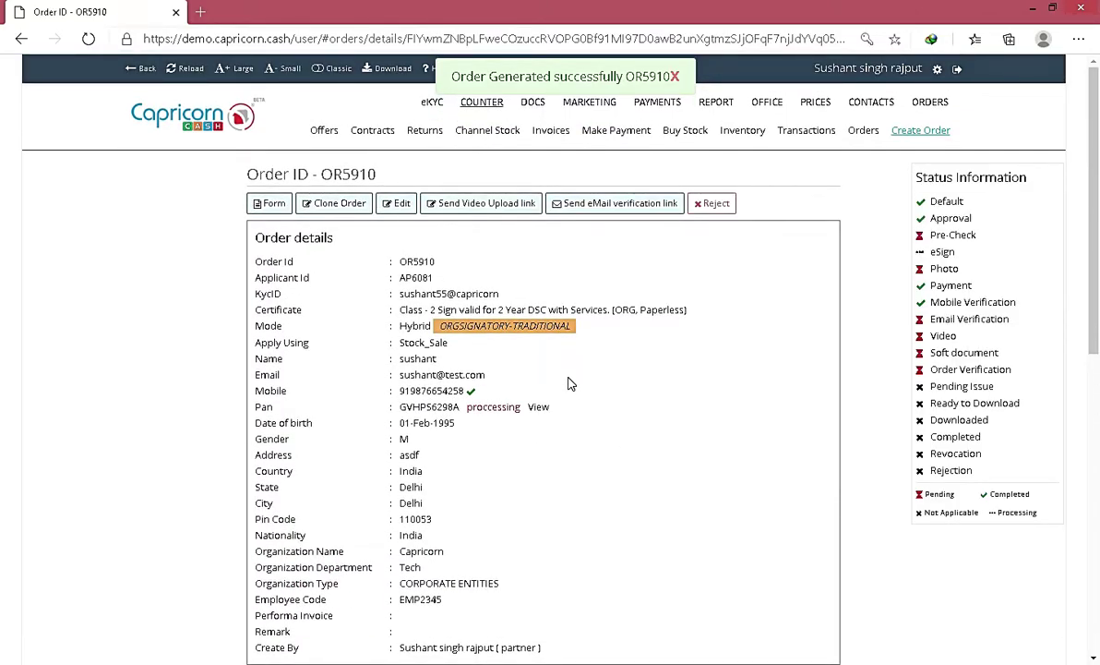
Step: Upload demo.jpg as the applicant photo in the order's Document Track
{"action": "left_click_drag", "start_coordinate": [926, 233], "coordinate": [1001, 319]}
{"action": "left_click", "coordinate": [949, 317]}
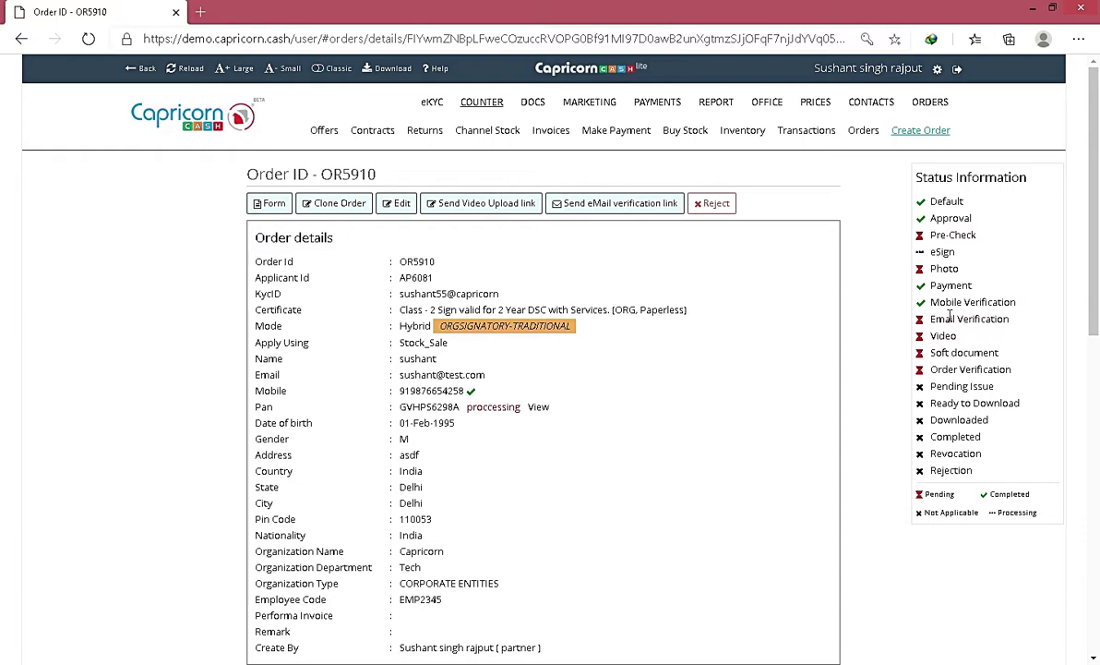
{"action": "scroll", "coordinate": [949, 317], "scroll_direction": "down", "scroll_amount": 10}
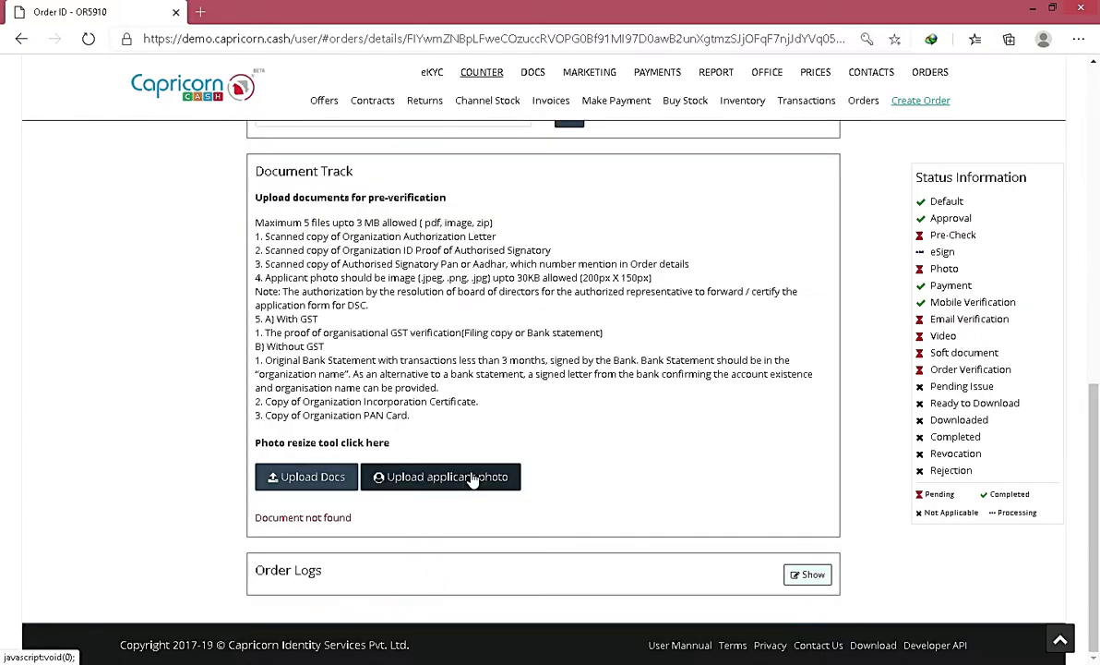
{"action": "left_click", "coordinate": [466, 477]}
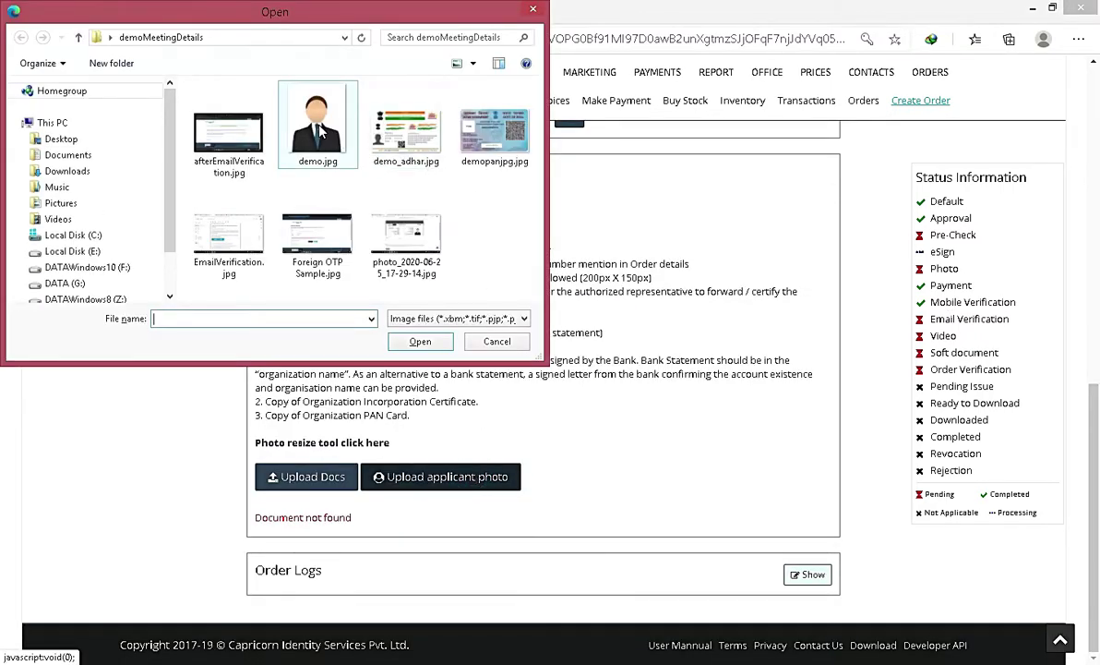
{"action": "left_click", "coordinate": [318, 129]}
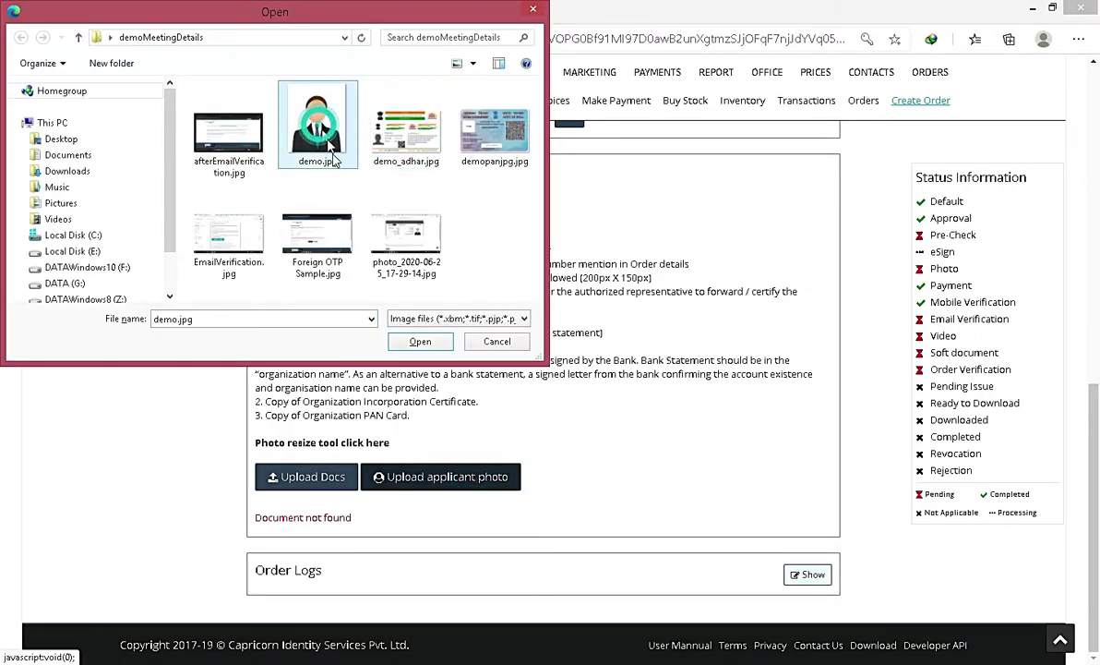
{"action": "left_click", "coordinate": [419, 342]}
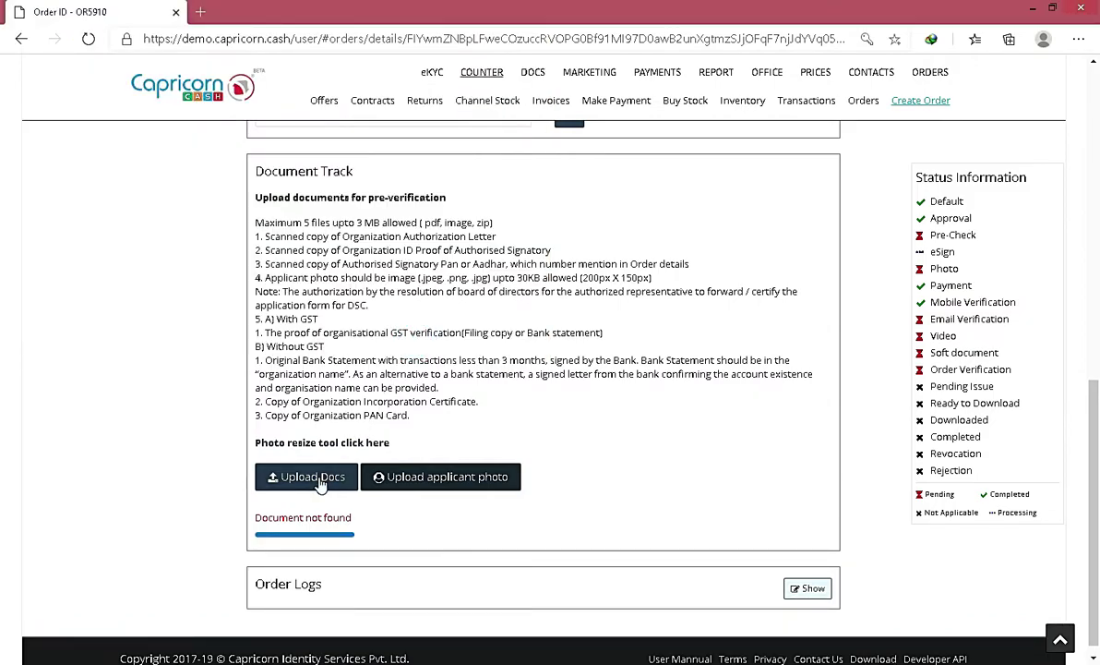
Step: Upload demo_adhar.jpg as the supporting identity document
{"action": "left_click", "coordinate": [319, 478]}
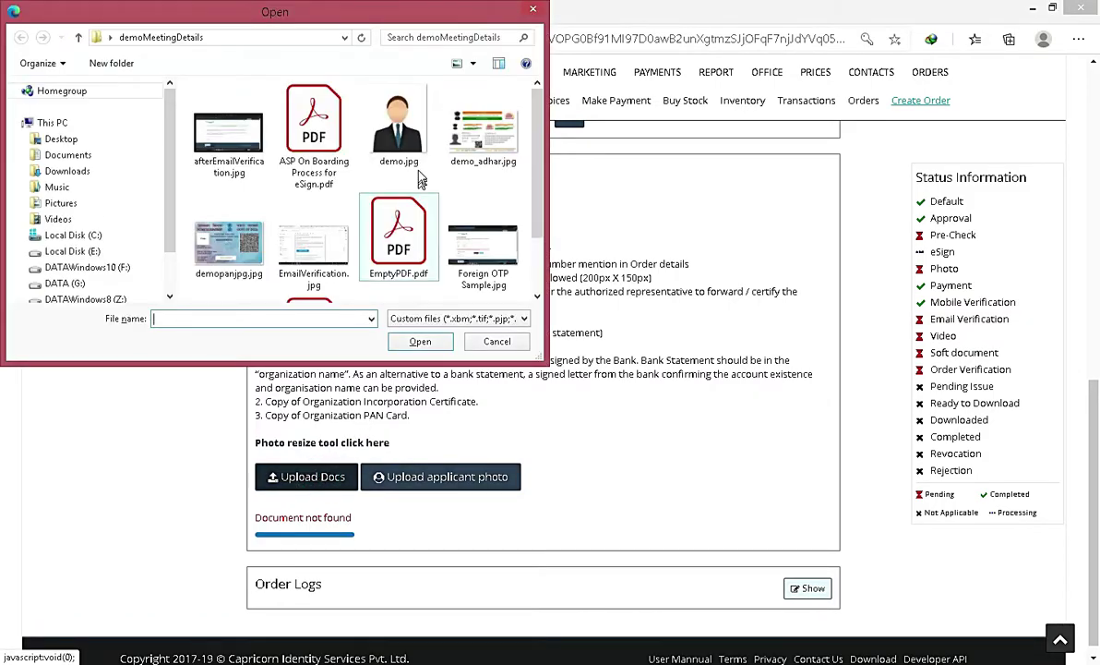
{"action": "left_click", "coordinate": [482, 129]}
{"action": "left_click", "coordinate": [421, 340]}
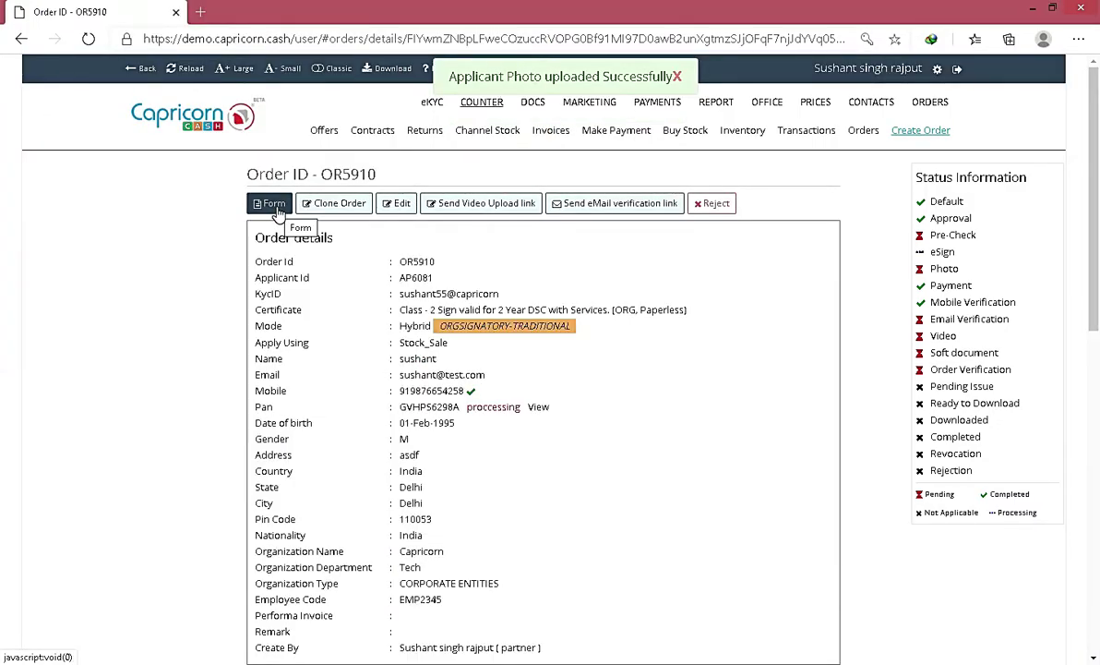
Step: Open the order's printable registration form, then return to the order details to review remaining status steps
{"action": "left_click", "coordinate": [277, 209]}
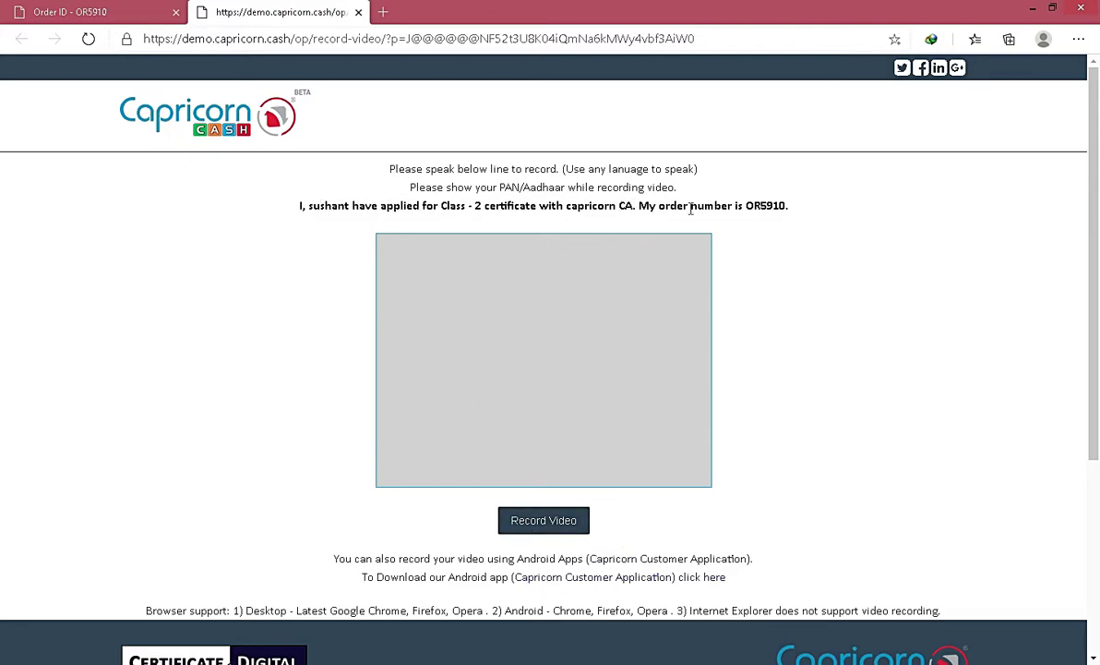
{"action": "key", "text": "ctrl+shift+Tab"}
{"action": "left_click_drag", "start_coordinate": [987, 342], "coordinate": [956, 302]}
{"action": "left_click_drag", "start_coordinate": [947, 258], "coordinate": [935, 219]}
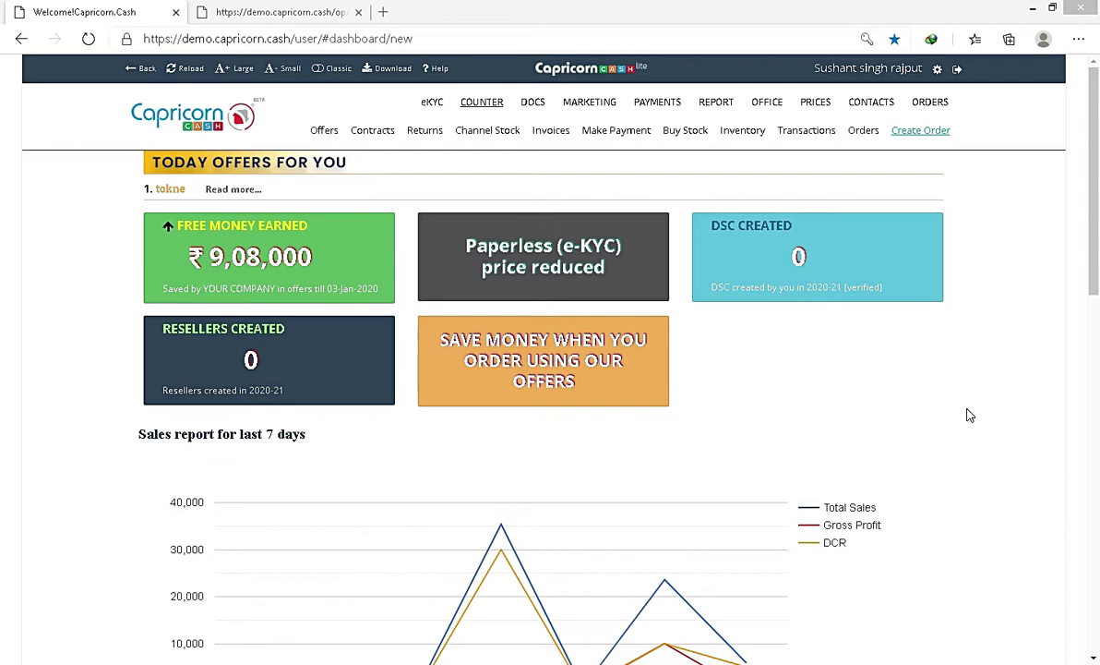
Step: Start another new order choosing Organization, Class - 2, Sign and 2 Year
{"action": "left_click", "coordinate": [915, 130]}
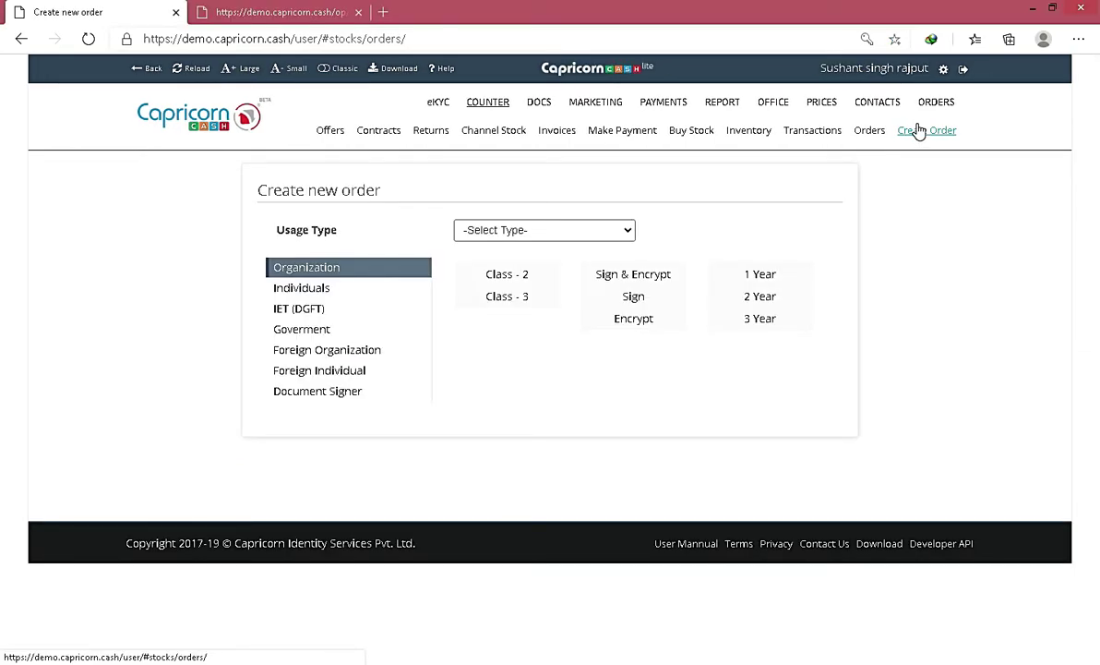
{"action": "left_click", "coordinate": [358, 268]}
{"action": "left_click", "coordinate": [508, 274]}
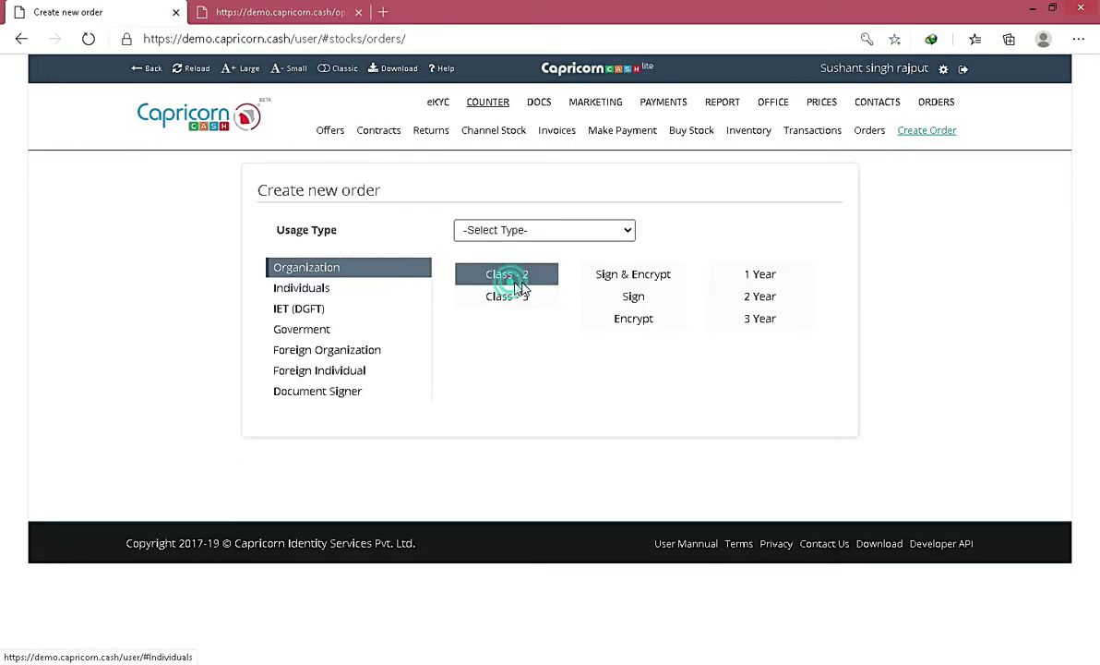
{"action": "left_click", "coordinate": [633, 297]}
{"action": "left_click", "coordinate": [739, 297]}
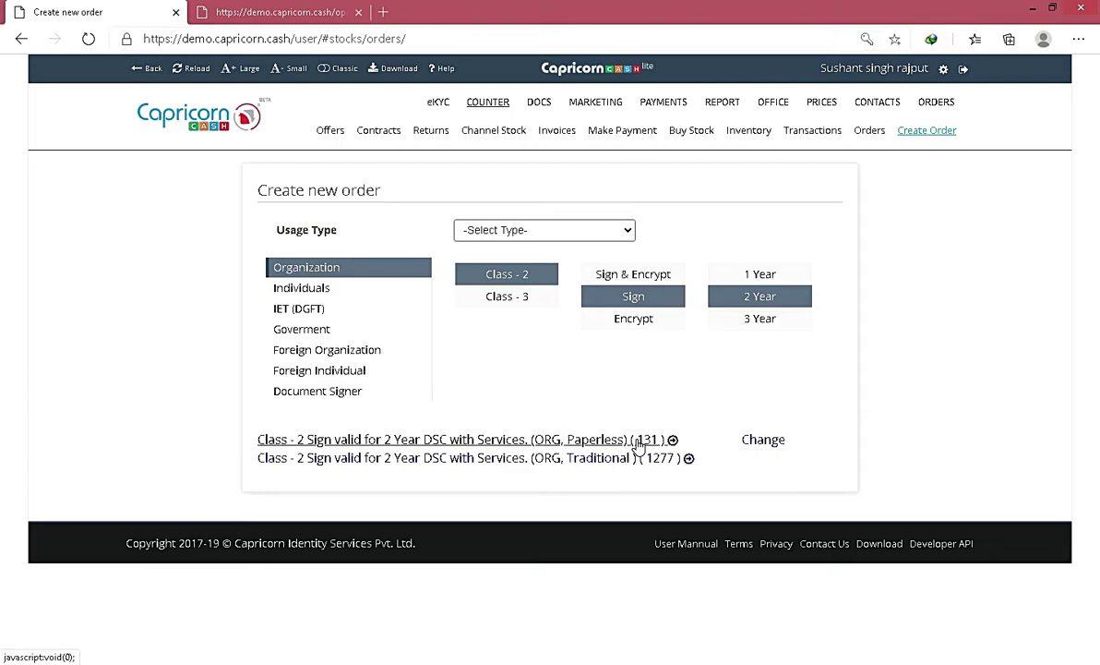
Step: Open the paperless DSC product with e-Kyc for Employee and submit esign as the signatory eKYC ID
{"action": "left_click", "coordinate": [637, 442]}
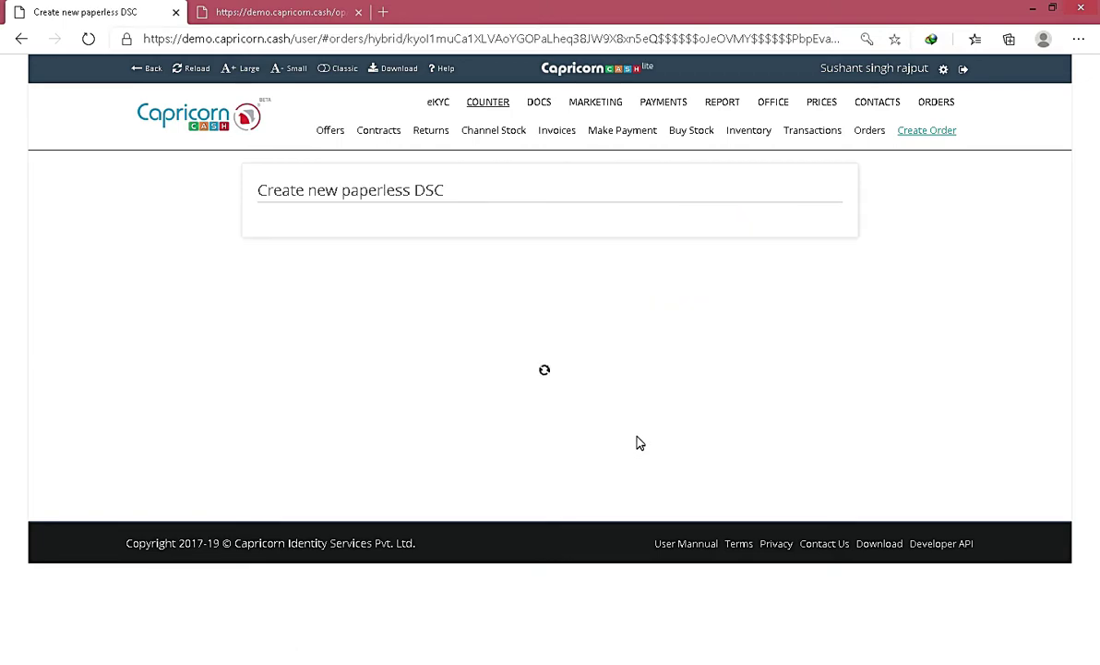
{"action": "left_click", "coordinate": [522, 298]}
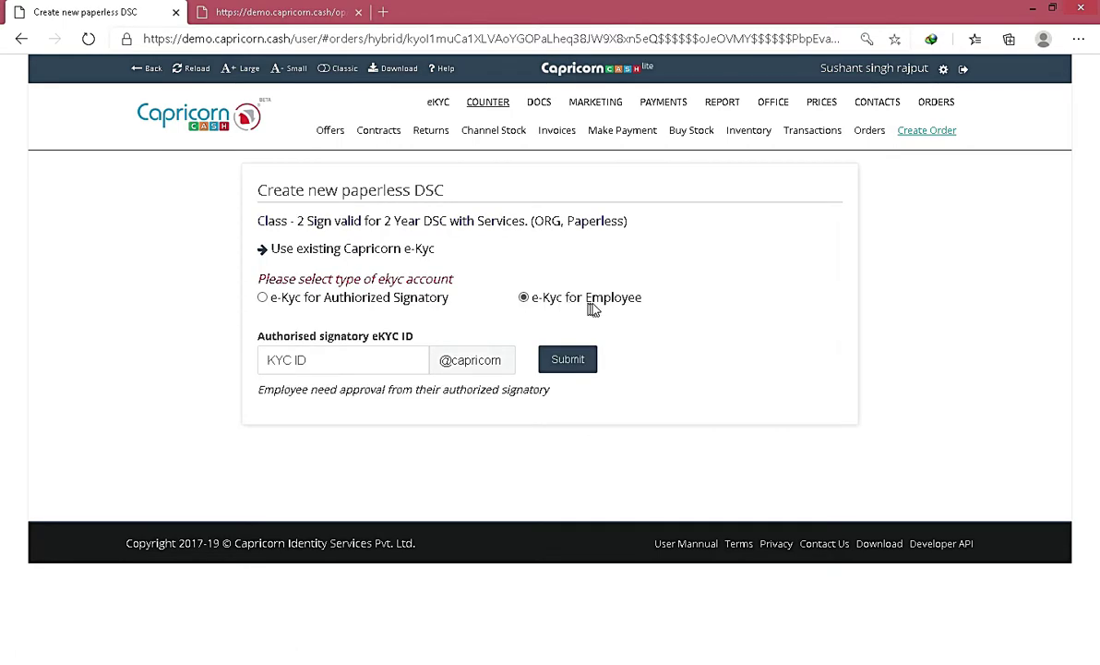
{"action": "left_click", "coordinate": [305, 363]}
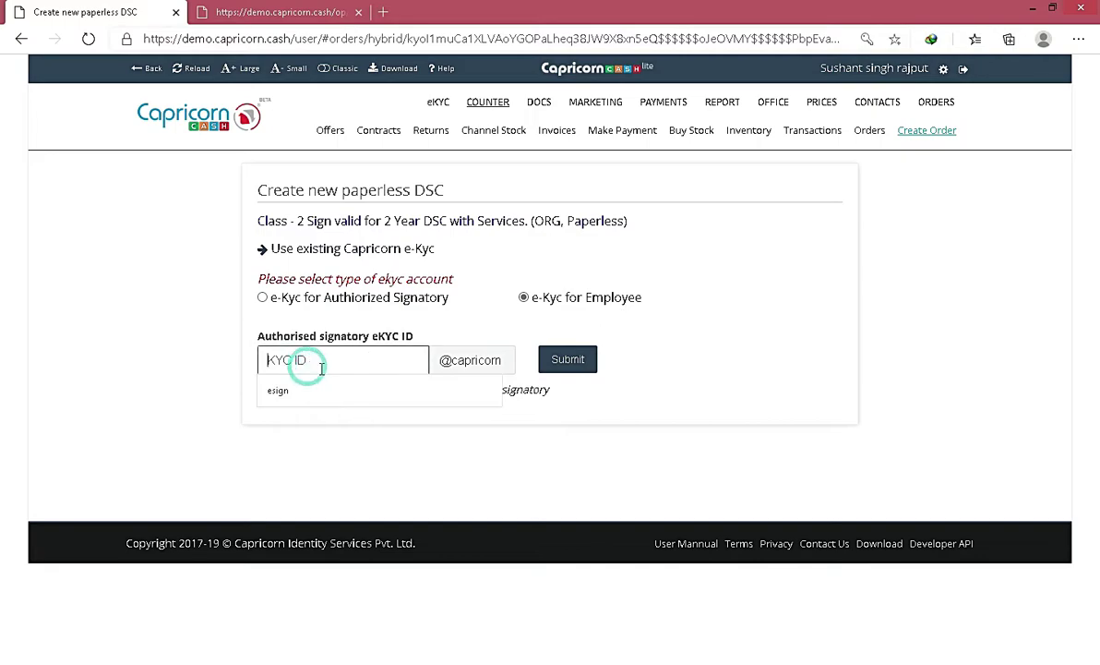
{"action": "left_click", "coordinate": [288, 392]}
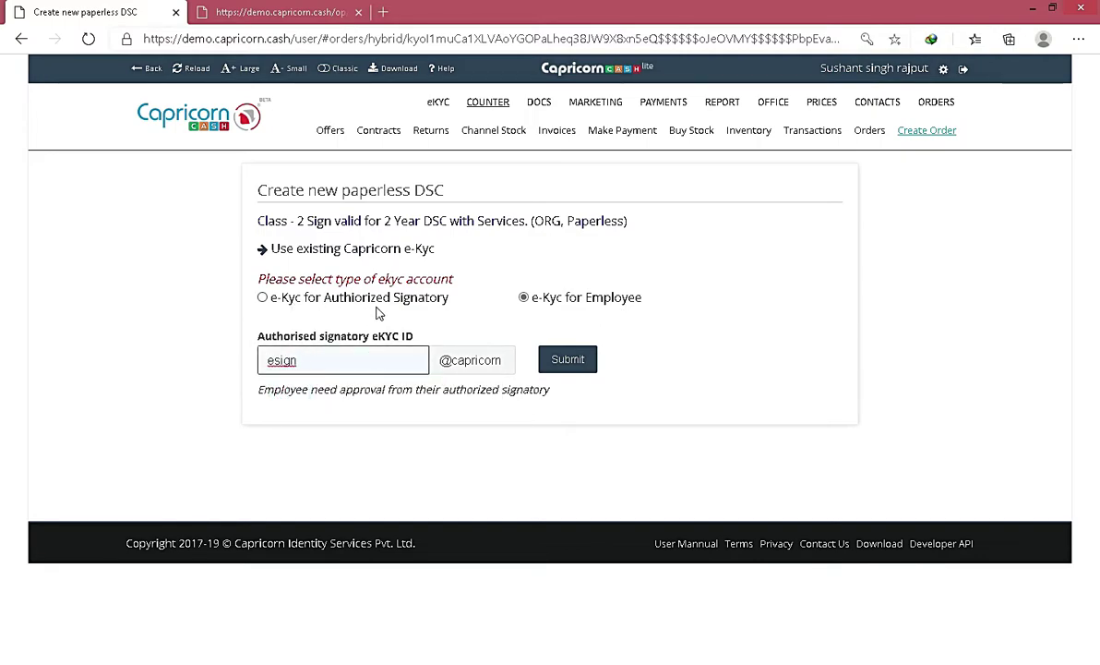
{"action": "left_click", "coordinate": [564, 366]}
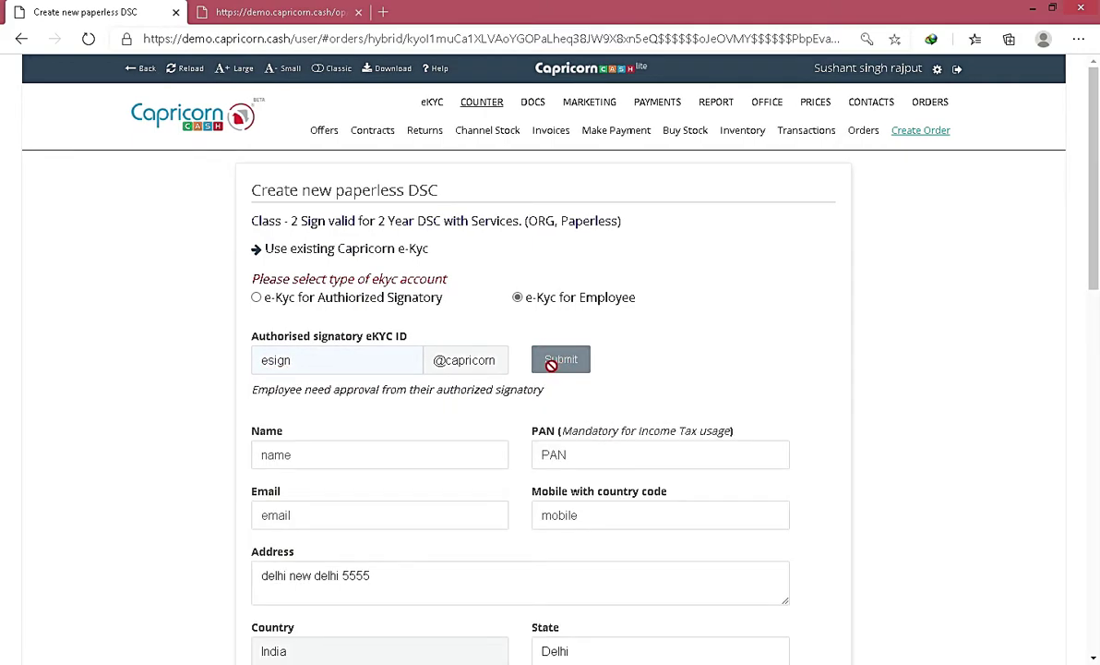
Step: Complete the employee's application fields and verify the applicant's mobile with the received OTP
{"action": "scroll", "coordinate": [551, 365], "scroll_direction": "down", "scroll_amount": 6}
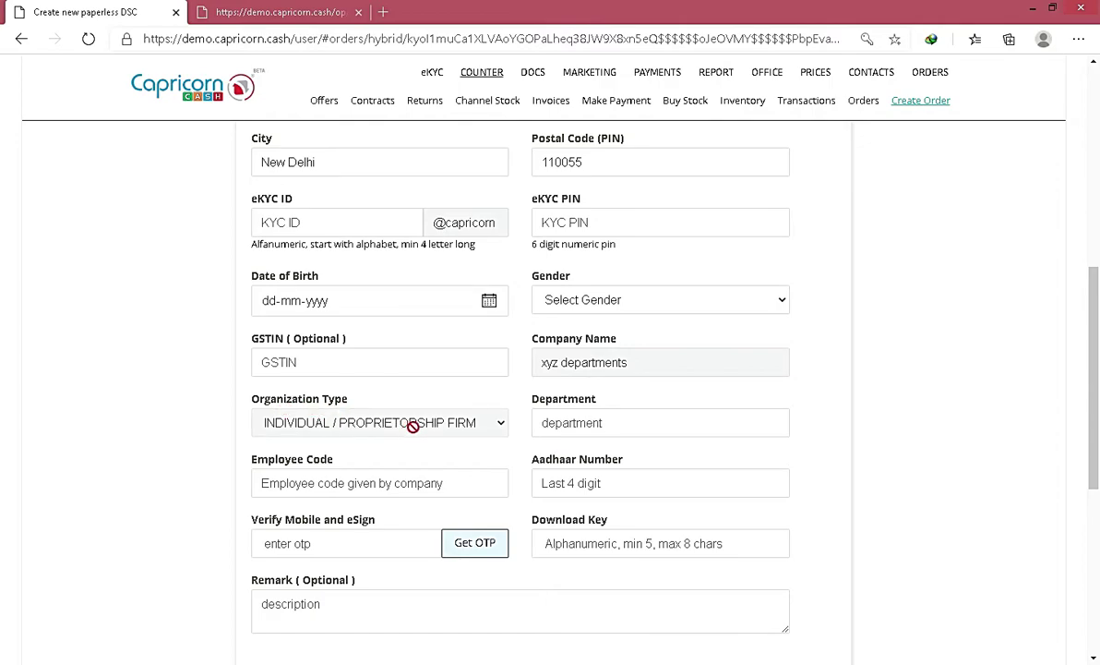
{"action": "scroll", "coordinate": [492, 424], "scroll_direction": "up", "scroll_amount": 6}
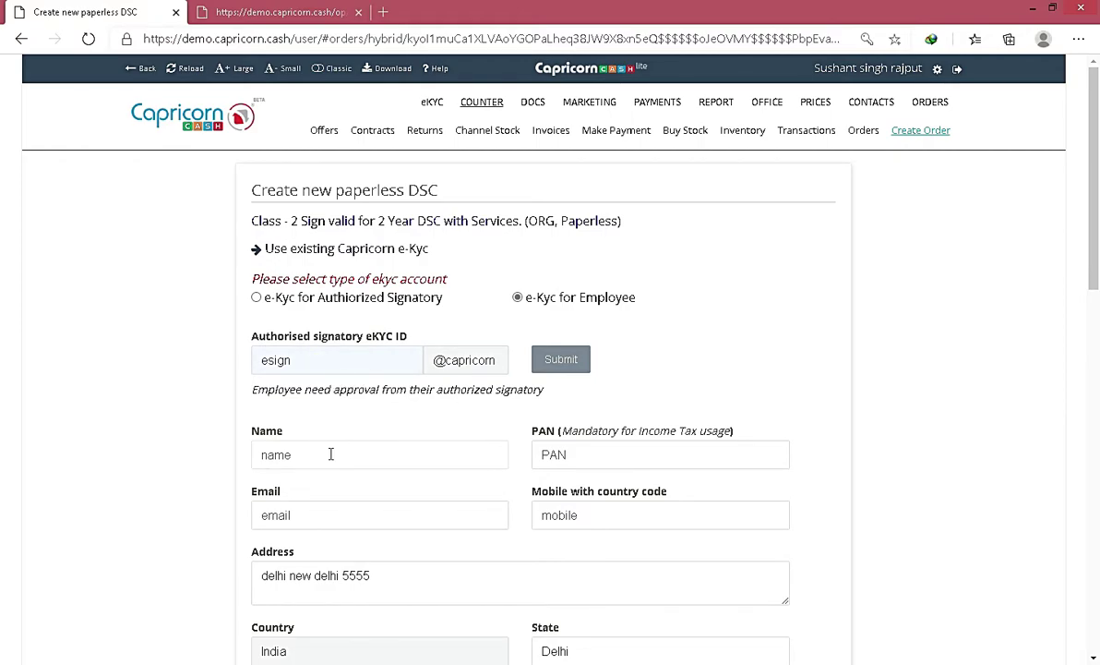
{"action": "scroll", "coordinate": [331, 454], "scroll_direction": "down", "scroll_amount": 2}
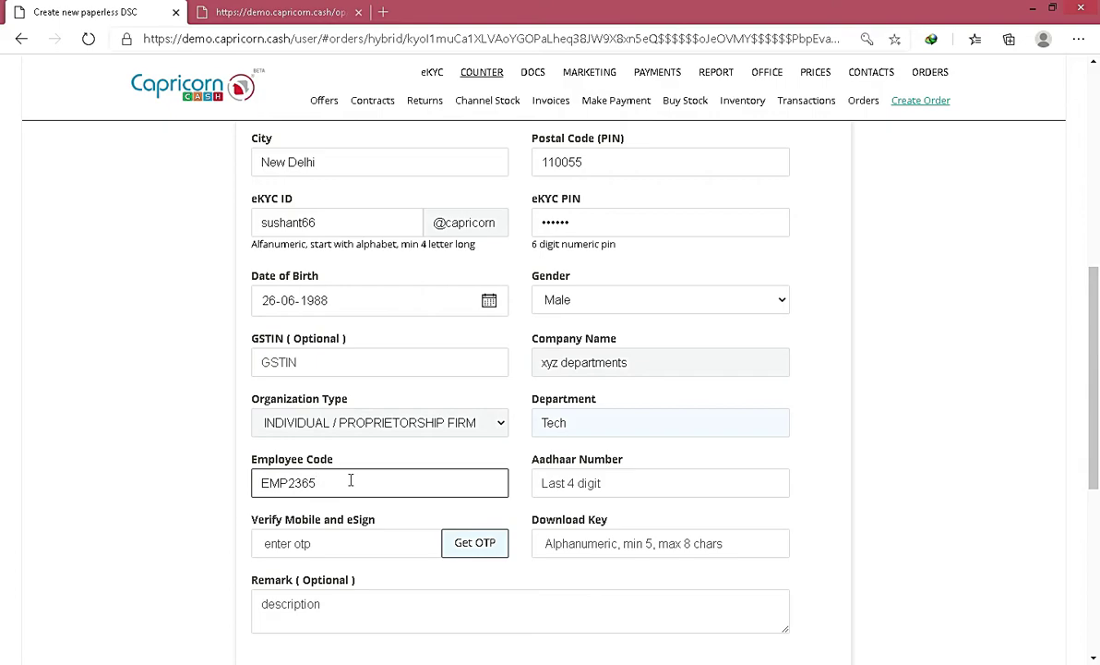
{"action": "left_click", "coordinate": [478, 553]}
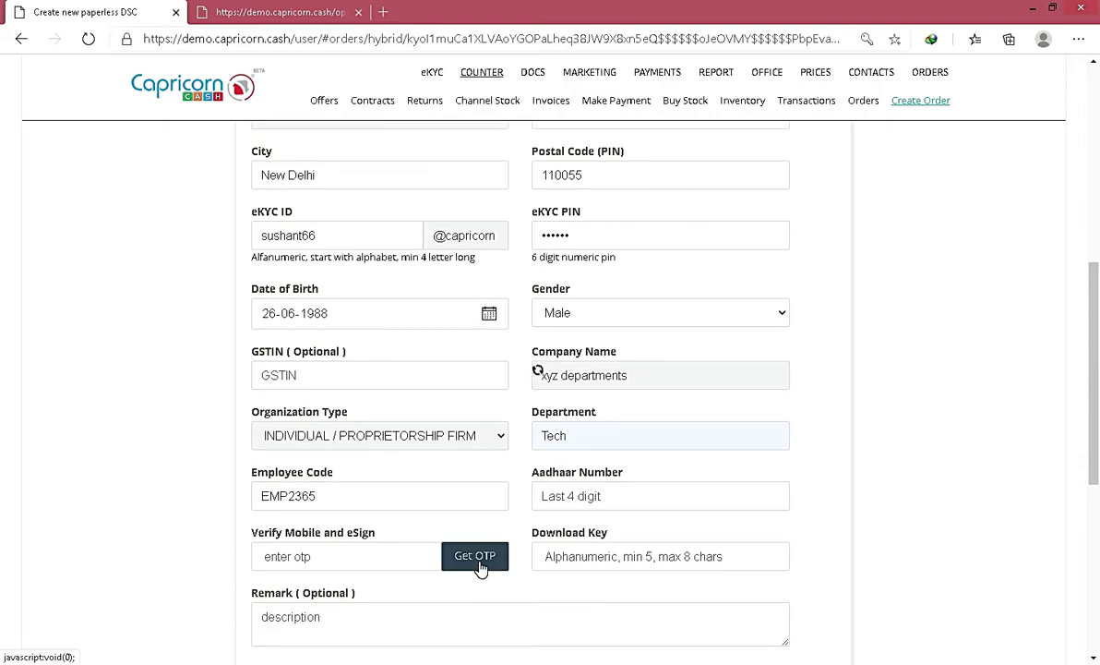
{"action": "left_click", "coordinate": [334, 560]}
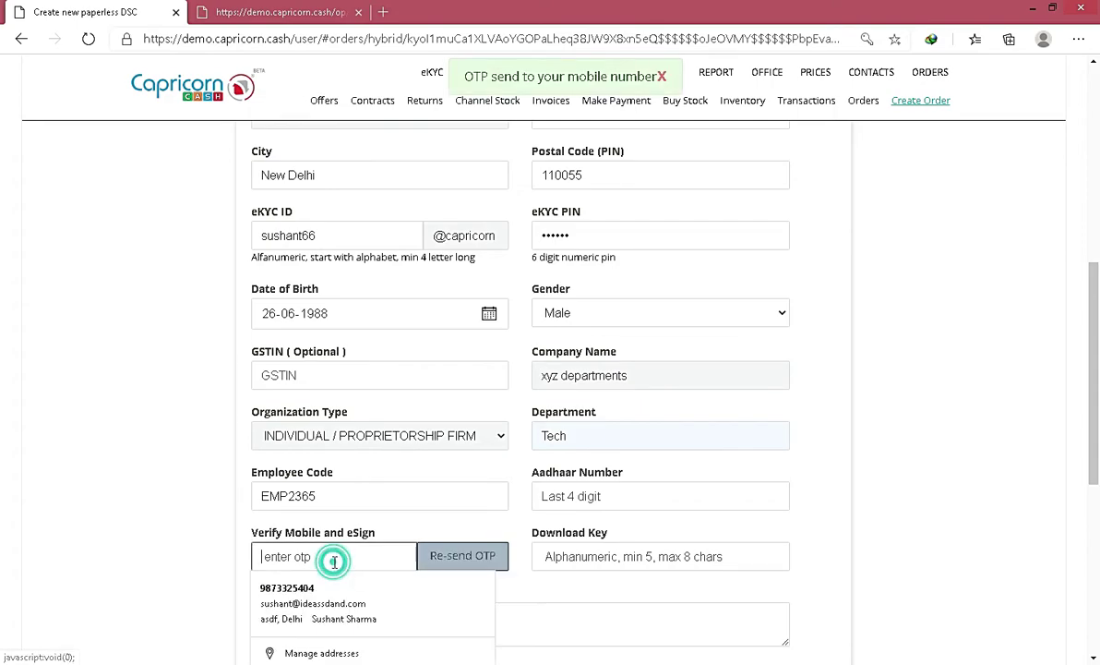
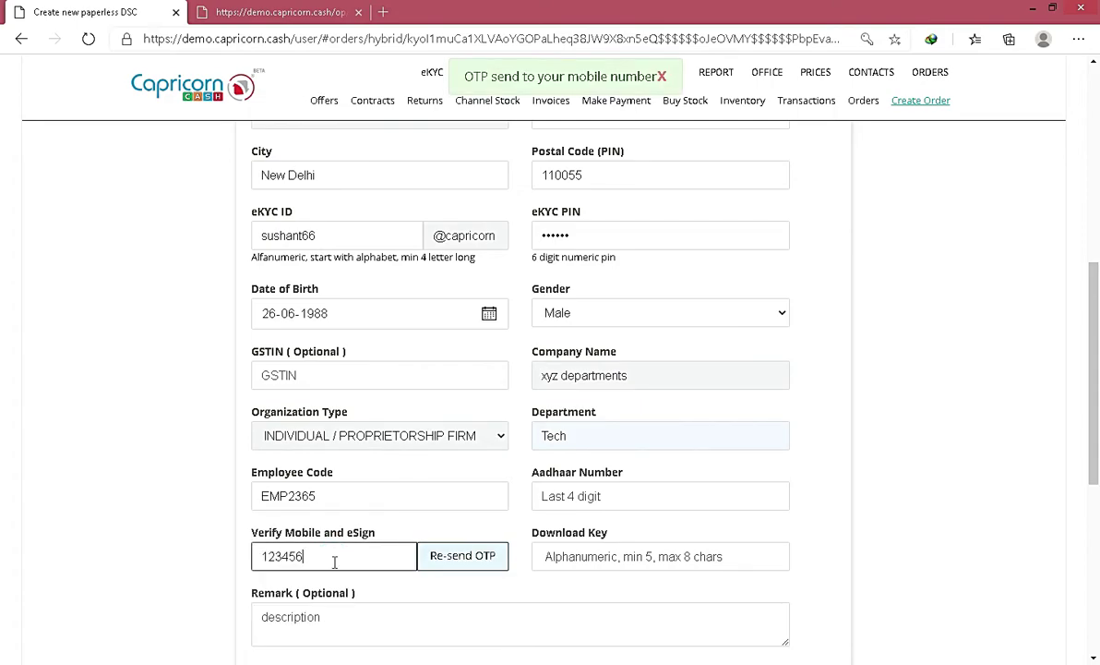
Step: Set a download key and generate the order as a Stock Sale
{"action": "left_click", "coordinate": [592, 558]}
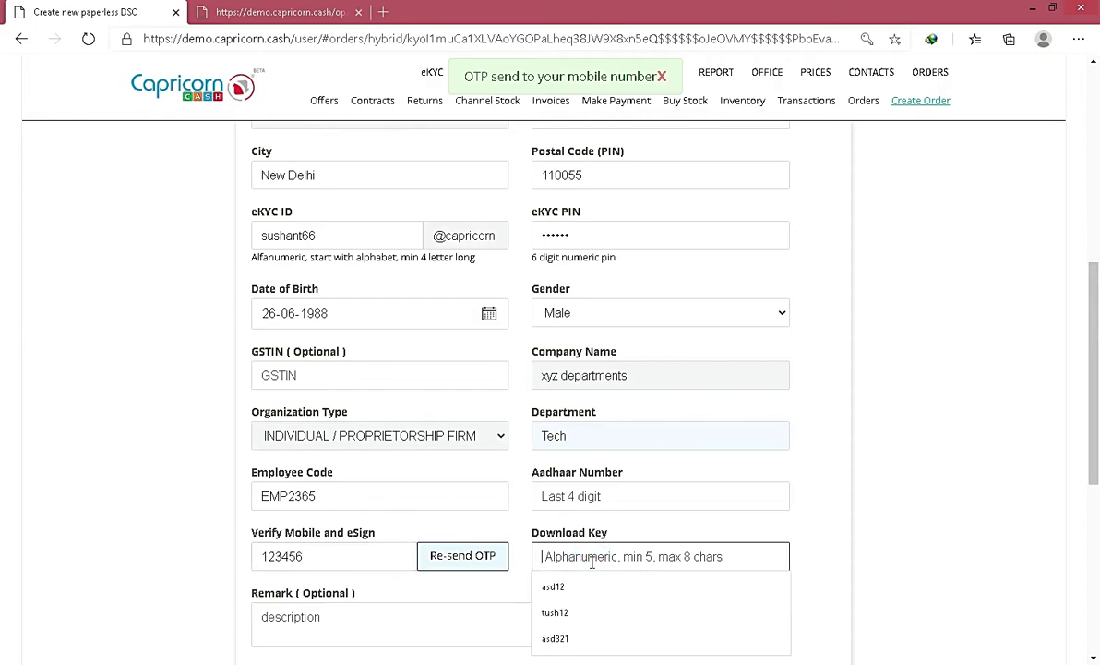
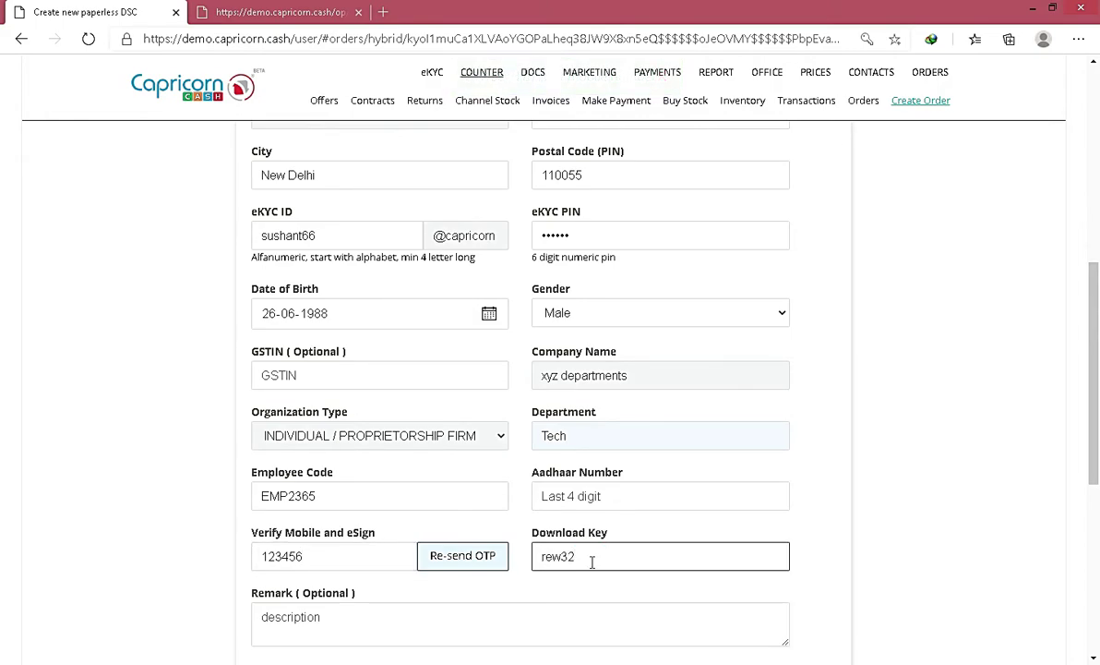
{"action": "scroll", "coordinate": [517, 517], "scroll_direction": "down", "scroll_amount": 5}
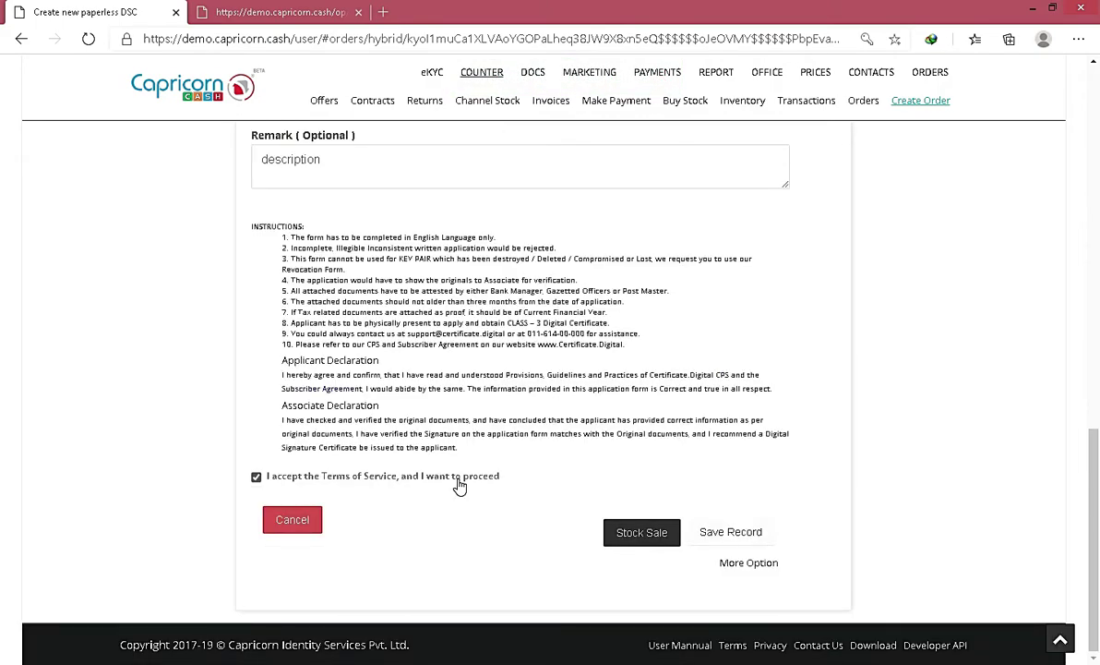
{"action": "left_click", "coordinate": [646, 534]}
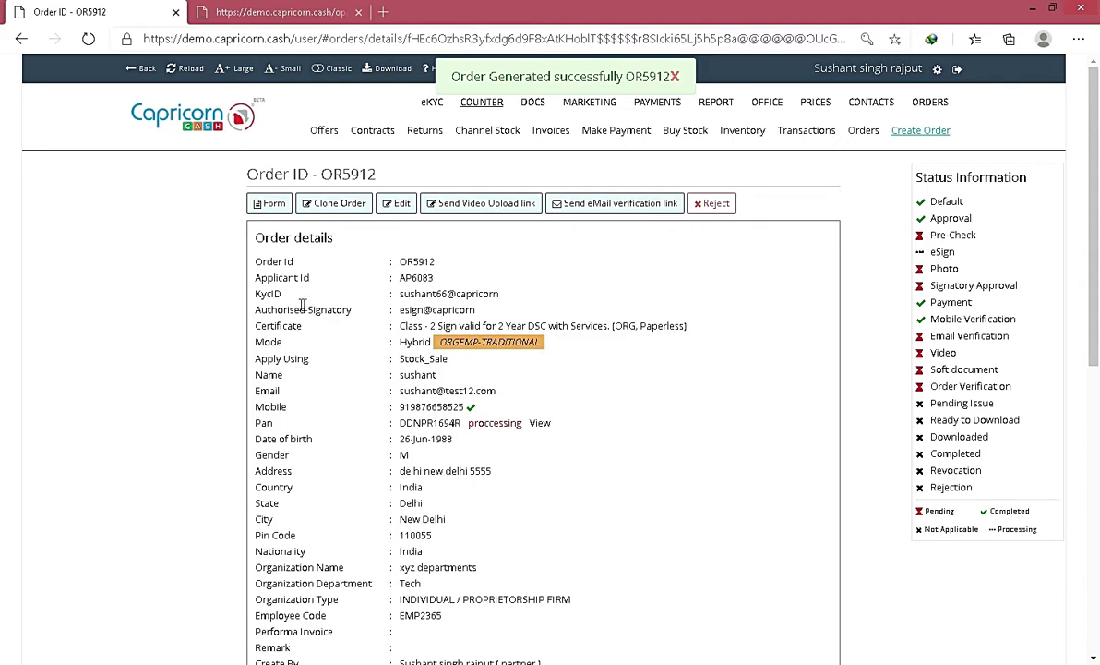
{"action": "left_click_drag", "start_coordinate": [253, 309], "coordinate": [492, 317]}
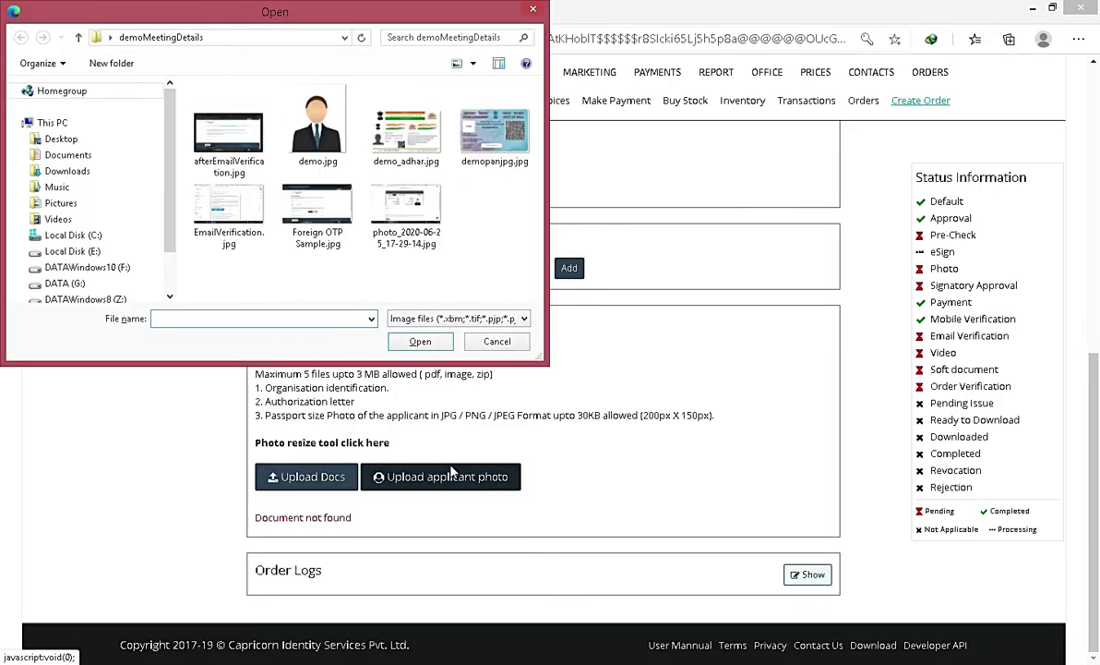
{"action": "left_click", "coordinate": [294, 109]}
{"action": "left_click", "coordinate": [417, 340]}
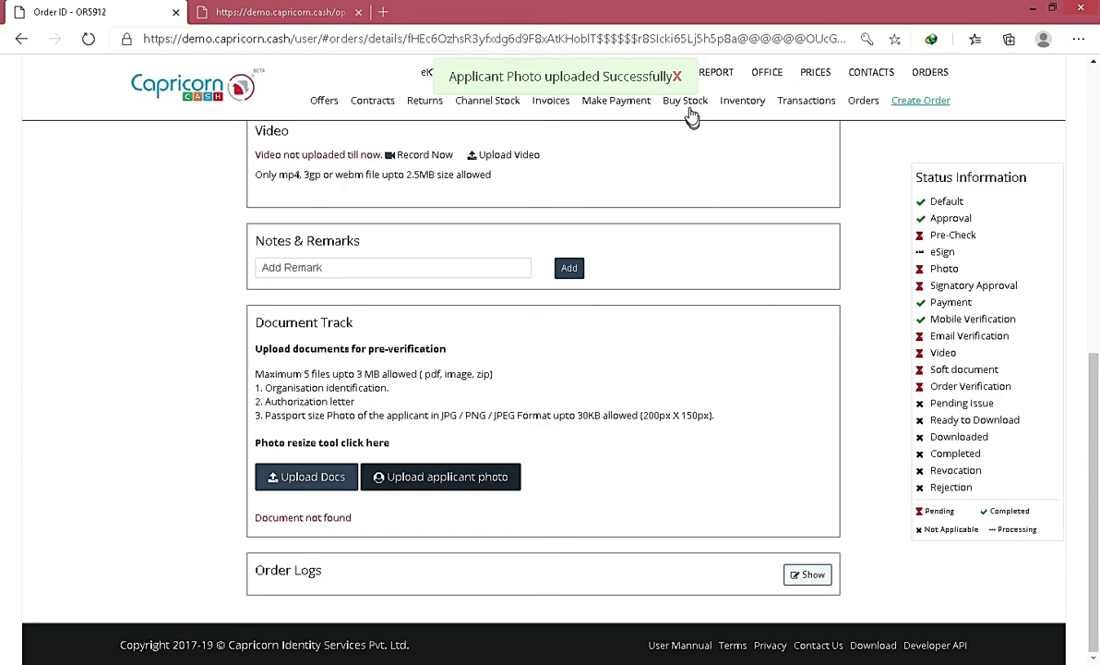
{"action": "scroll", "coordinate": [633, 197], "scroll_direction": "up", "scroll_amount": 6}
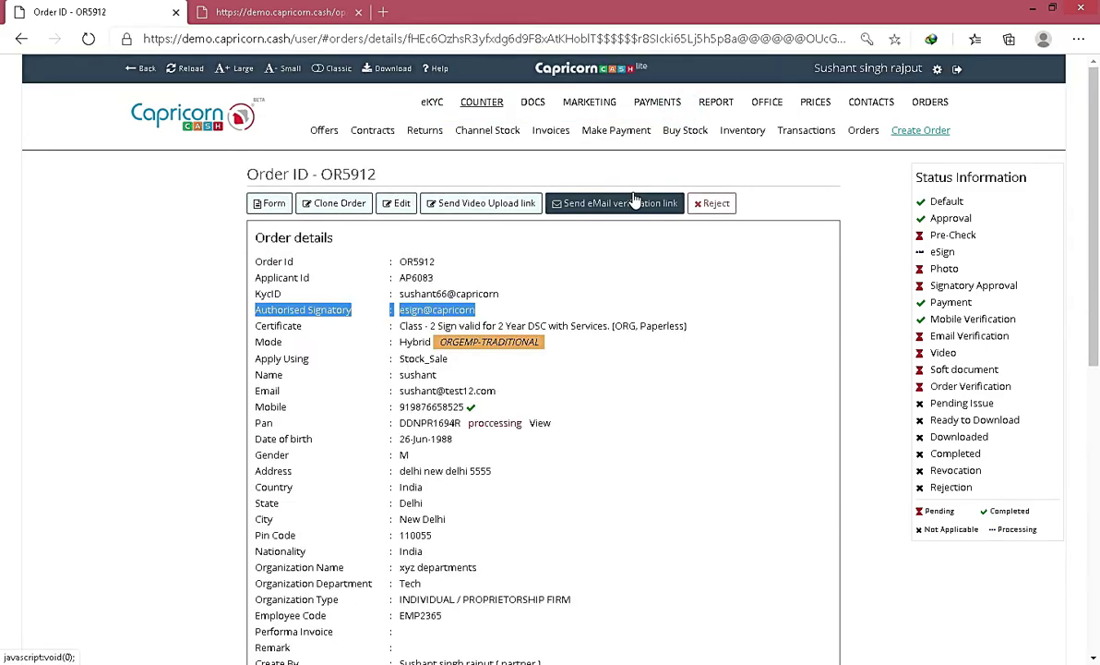
{"action": "left_click", "coordinate": [266, 204]}
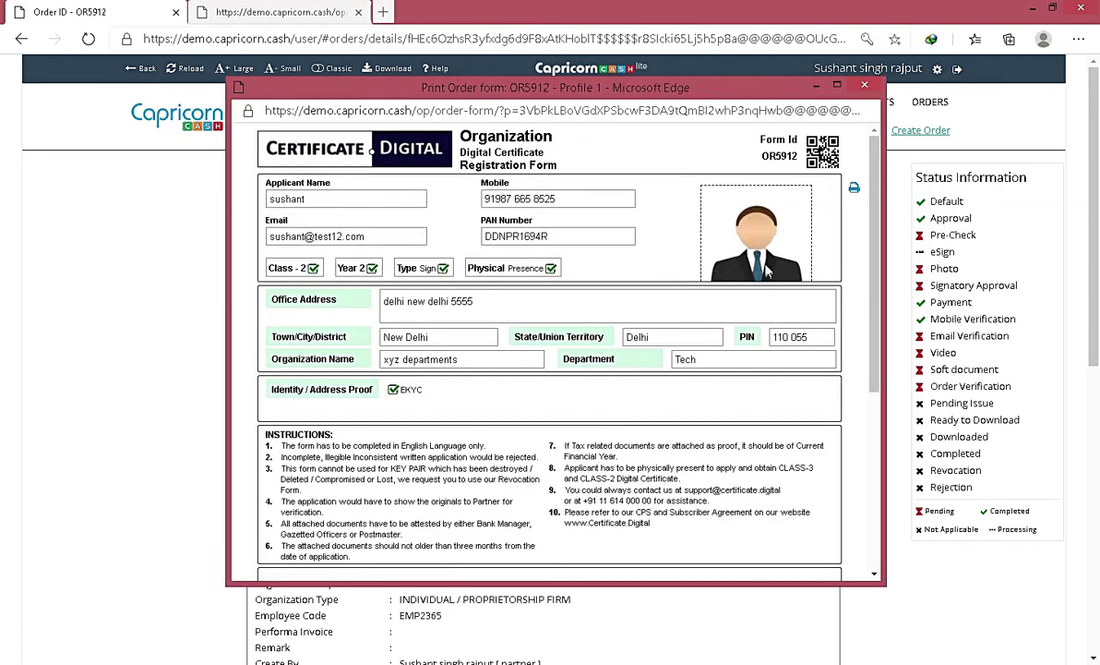
{"action": "left_click", "coordinate": [864, 88]}
{"action": "left_click", "coordinate": [675, 292]}
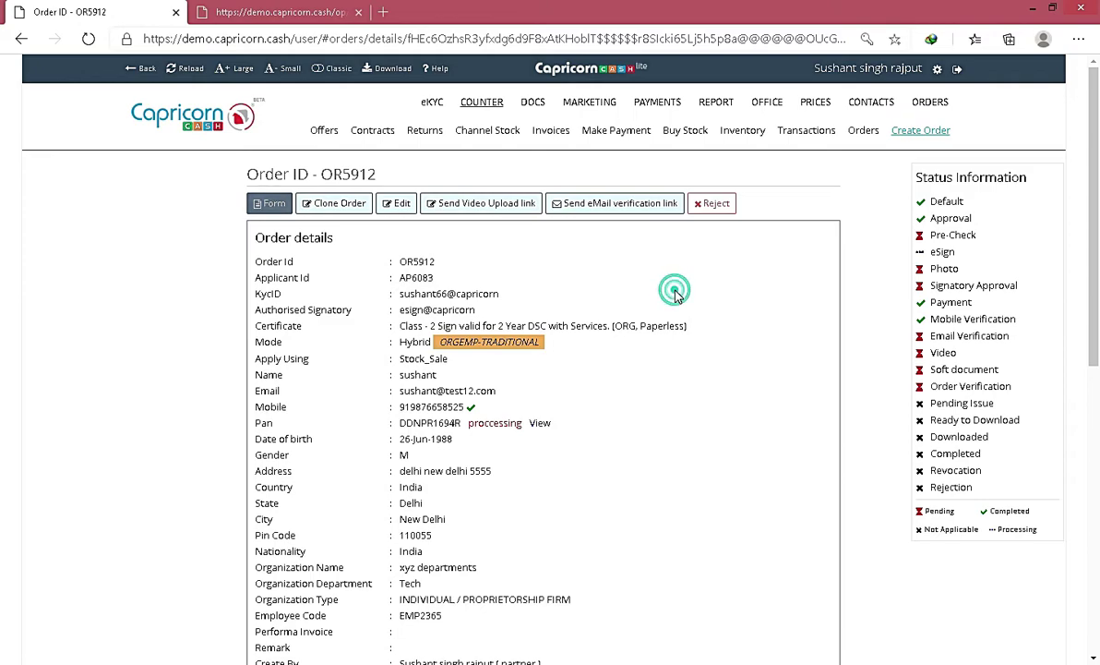
{"action": "left_click", "coordinate": [187, 69]}
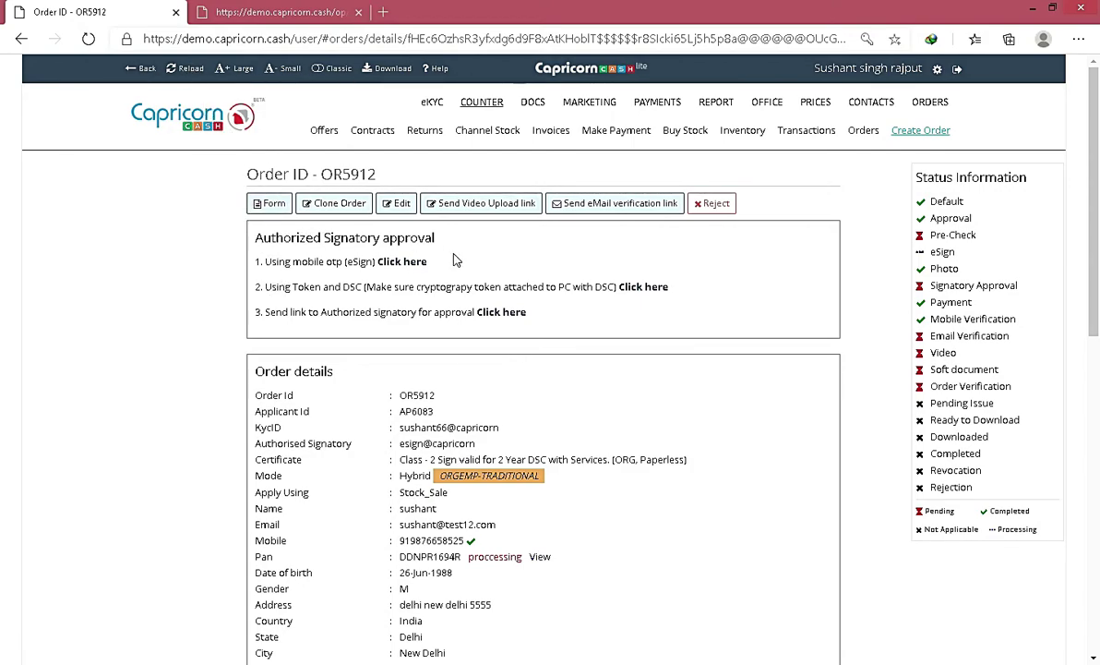
{"action": "left_click_drag", "start_coordinate": [930, 234], "coordinate": [1011, 382]}
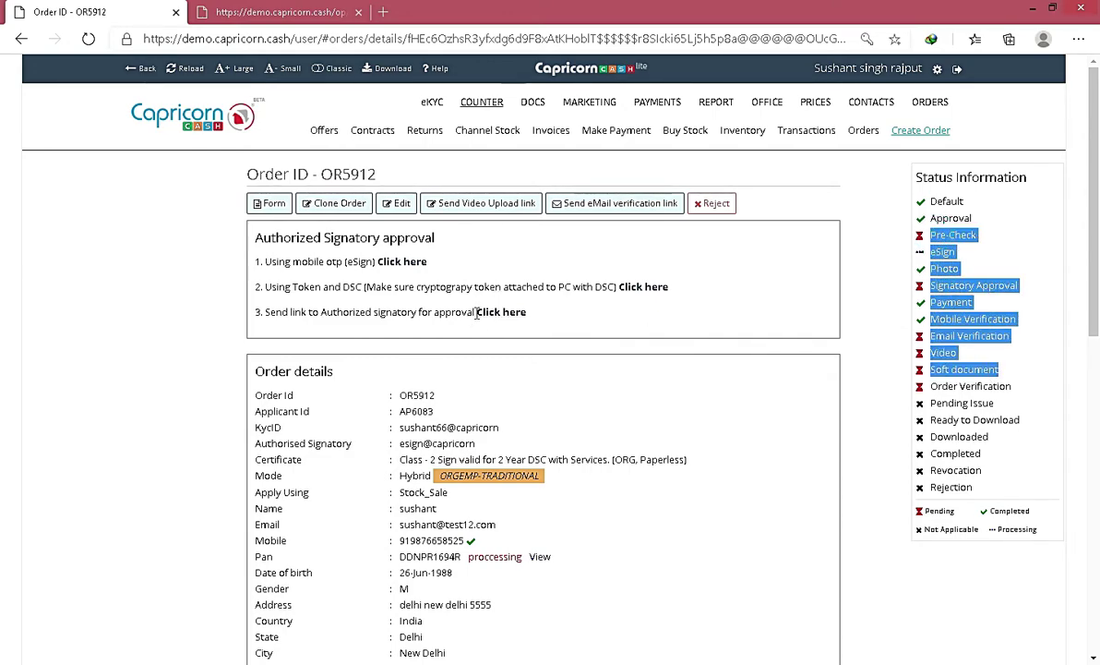
{"action": "left_click_drag", "start_coordinate": [992, 336], "coordinate": [938, 320]}
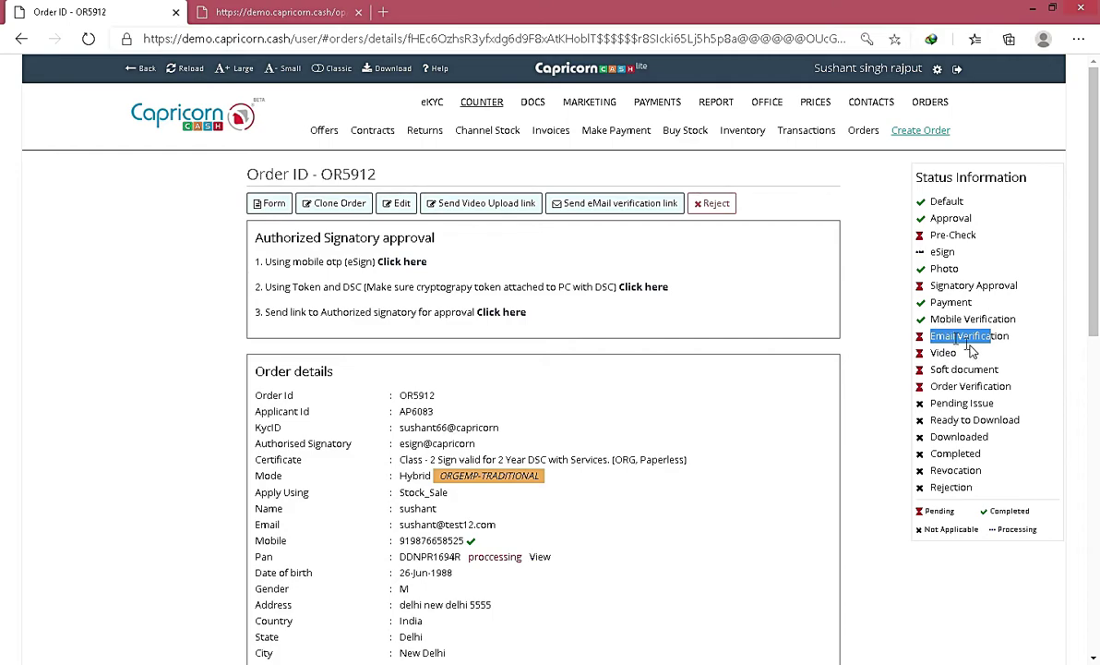
{"action": "left_click_drag", "start_coordinate": [925, 285], "coordinate": [1026, 294]}
{"action": "left_click", "coordinate": [697, 293]}
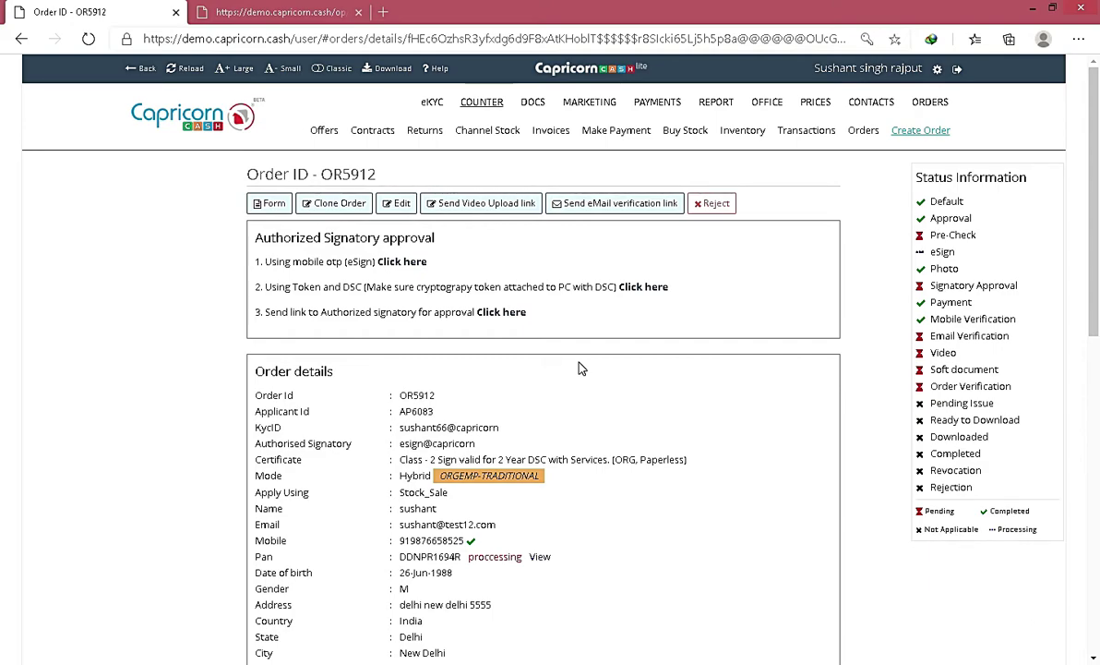
{"action": "left_click", "coordinate": [498, 314]}
Step: Start the signatory's mobile OTP eSign and continue past the certificate warning to demo.esign.digital
{"action": "left_click", "coordinate": [397, 263]}
{"action": "left_click", "coordinate": [377, 388]}
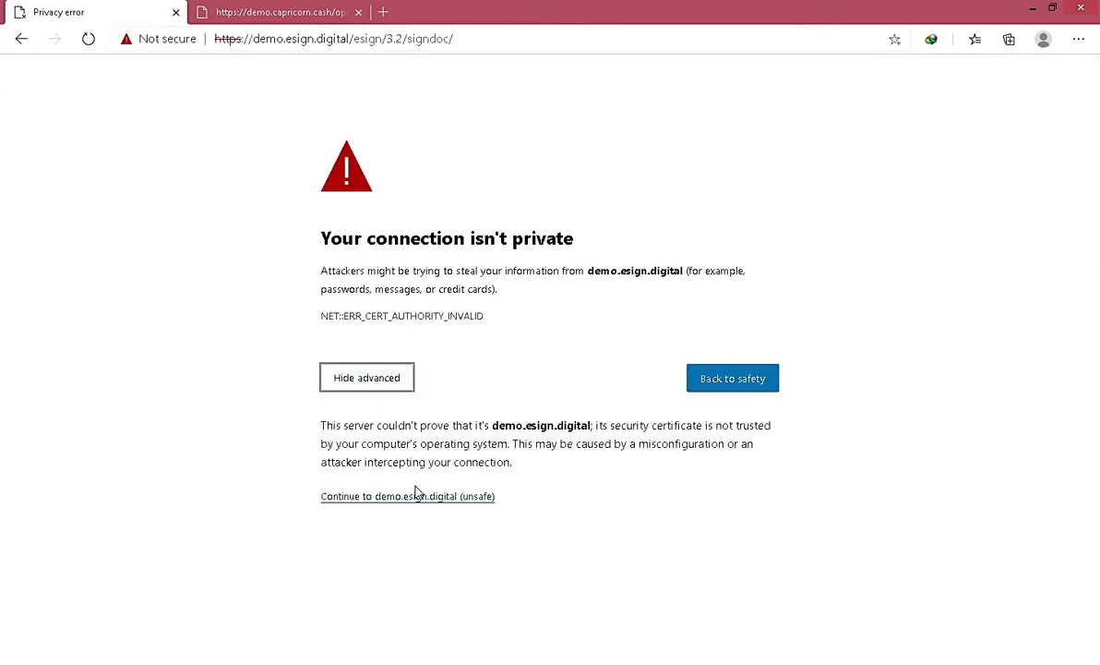
{"action": "left_click", "coordinate": [412, 496]}
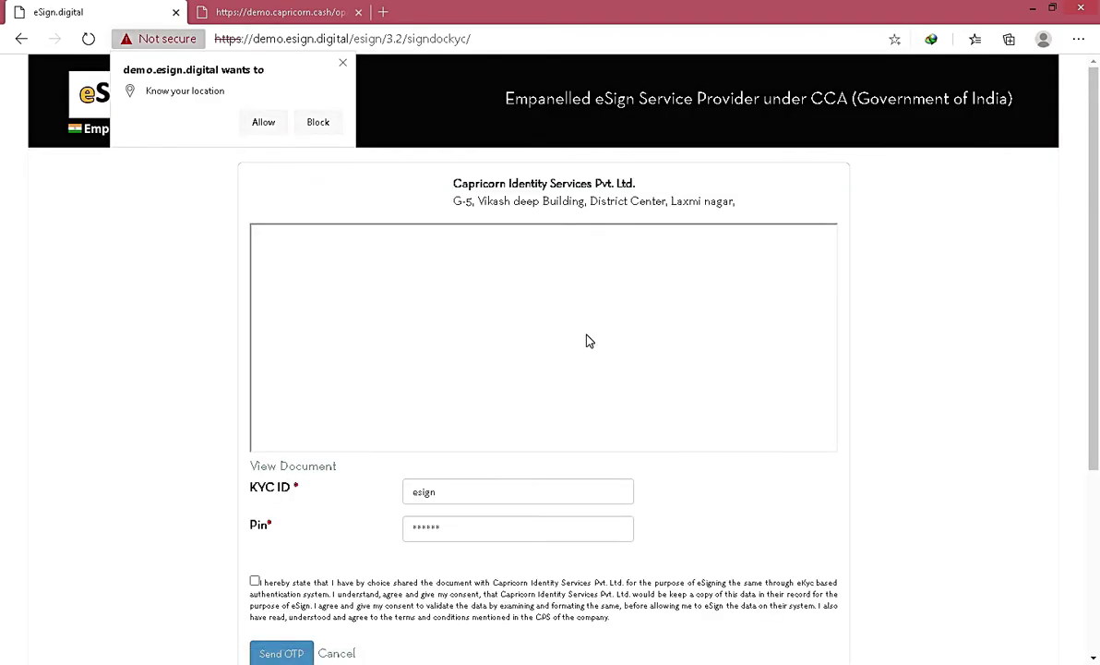